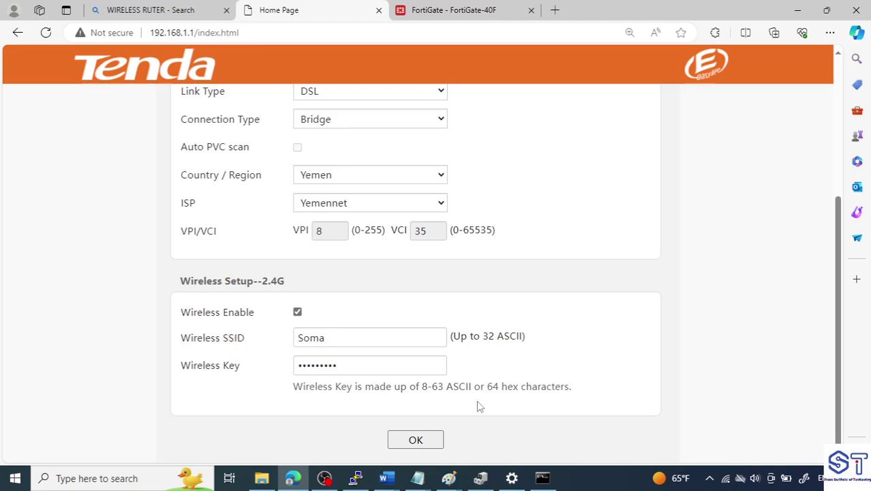
Switch to the network diagram in Paint and circle the WAN label beside the firewall in green.
left_click(731, 479)
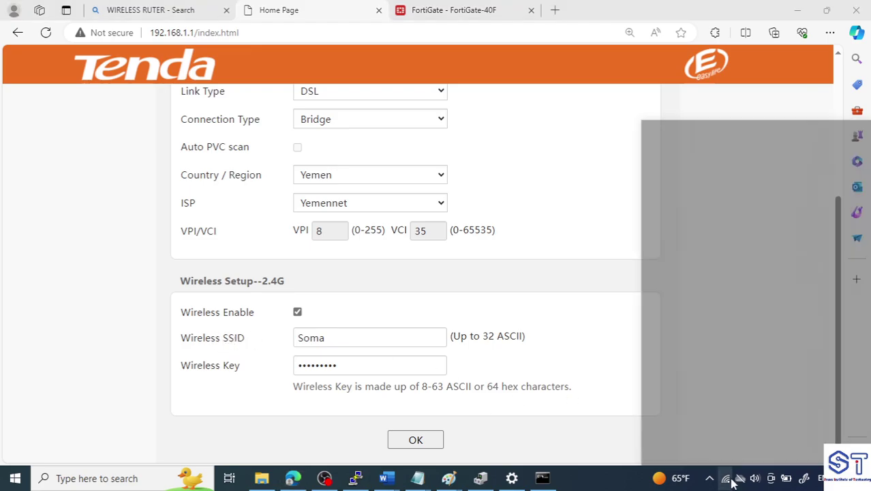
left_click(587, 304)
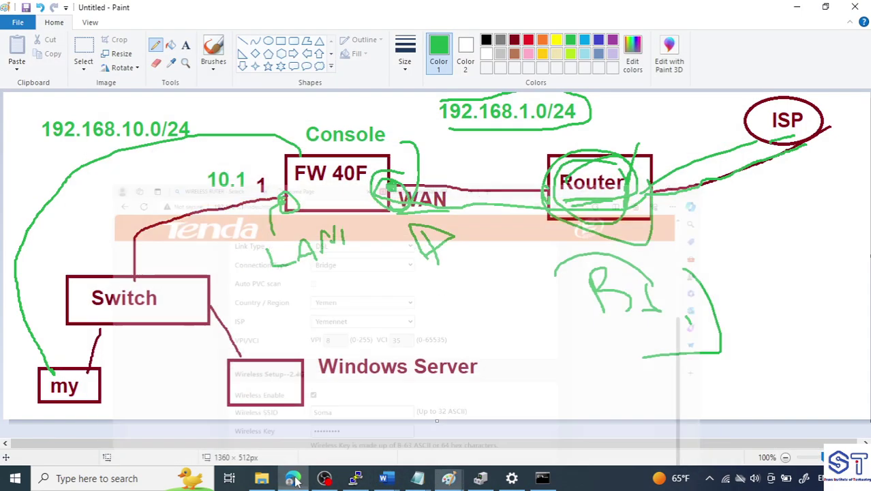
left_click(449, 478)
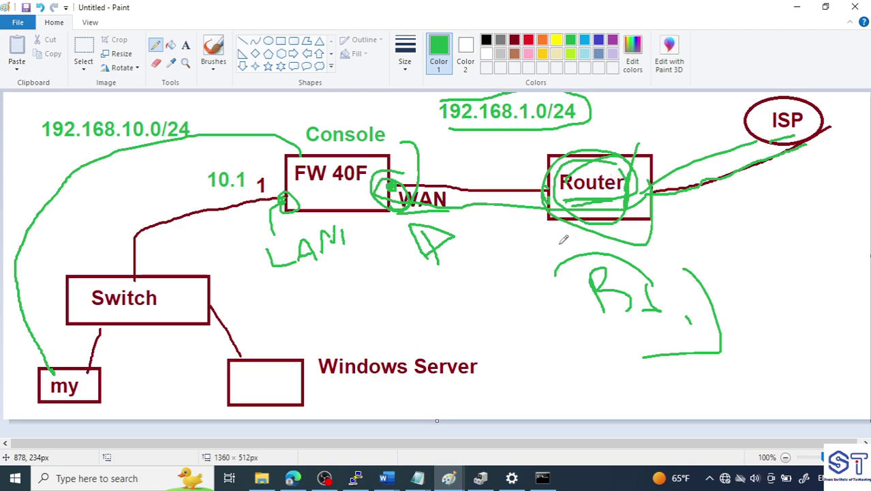
mouse_move(460, 206)
left_mouse_down()
mouse_move(431, 162)
mouse_move(384, 218)
mouse_move(449, 240)
mouse_move(463, 186)
left_mouse_up()
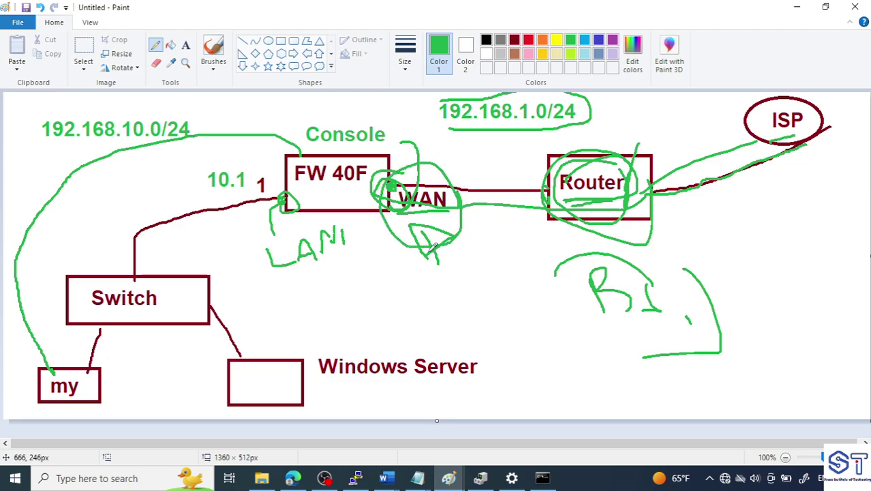
Switch to the FortiGate page in Edge, open the wan interface for editing and set its addressing mode to PPPoE.
left_click(295, 481)
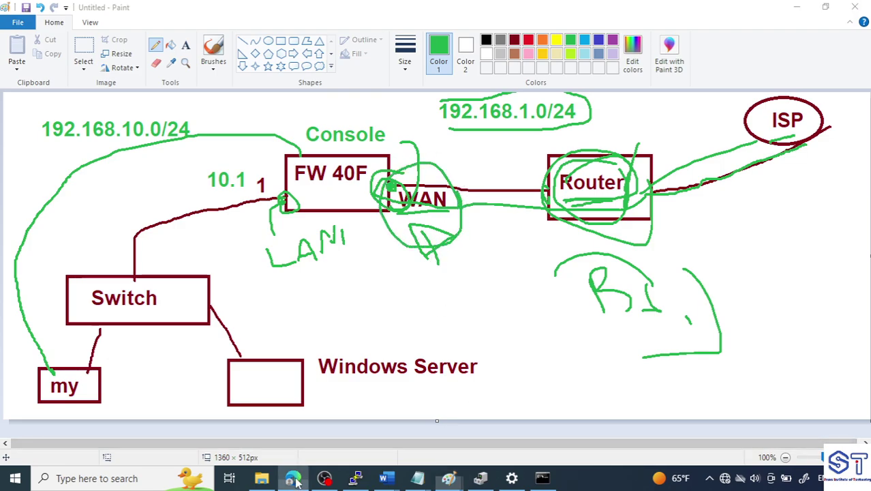
left_click(451, 9)
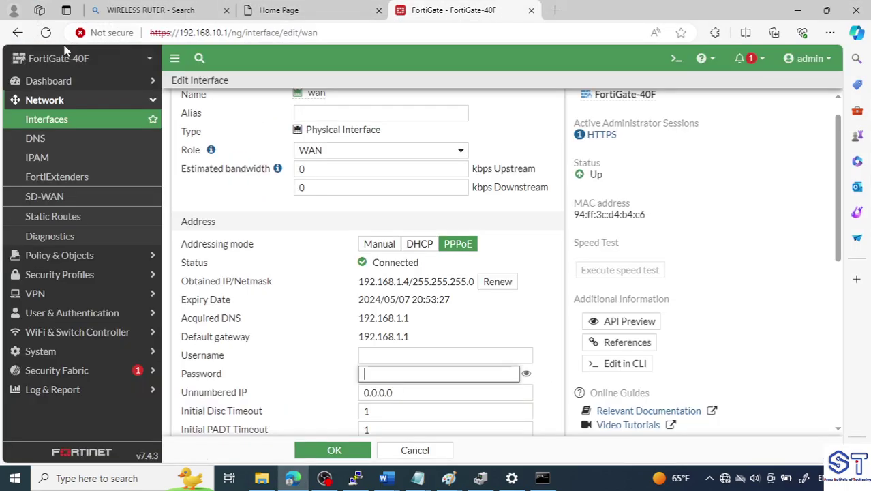
left_click(46, 32)
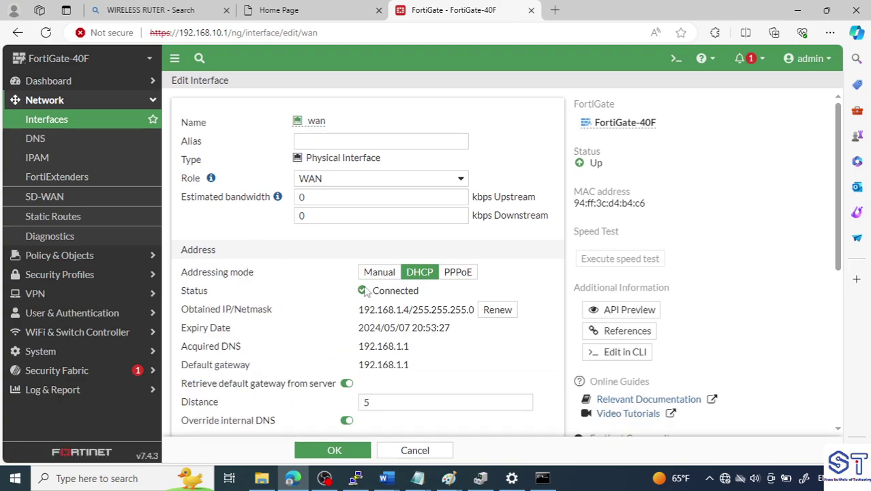
left_click(94, 120)
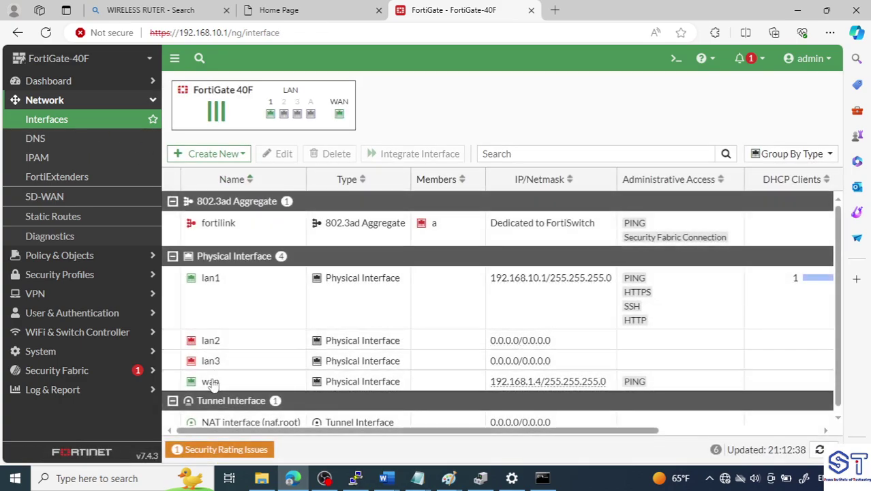
double_click(229, 384)
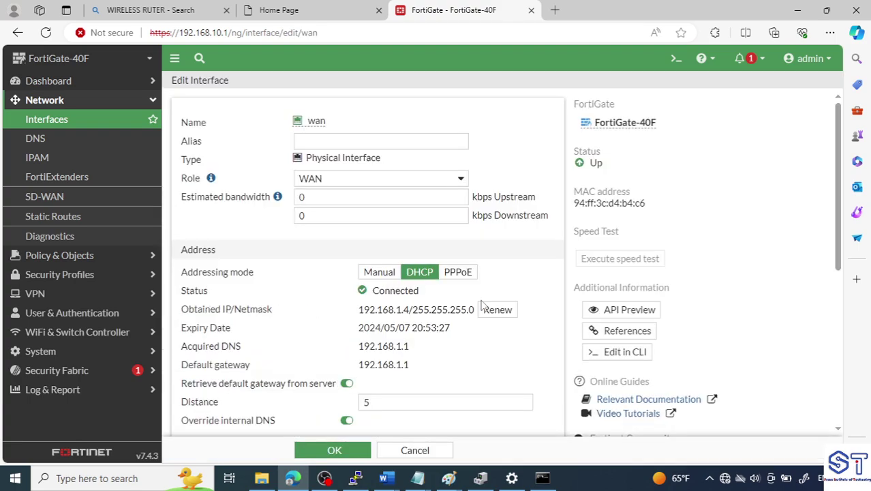
left_click(453, 272)
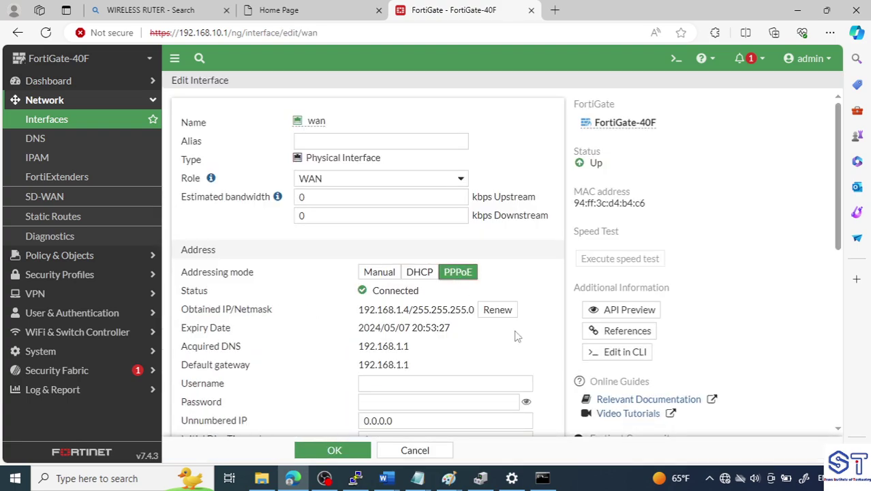
left_click_drag(840, 206, 851, 269)
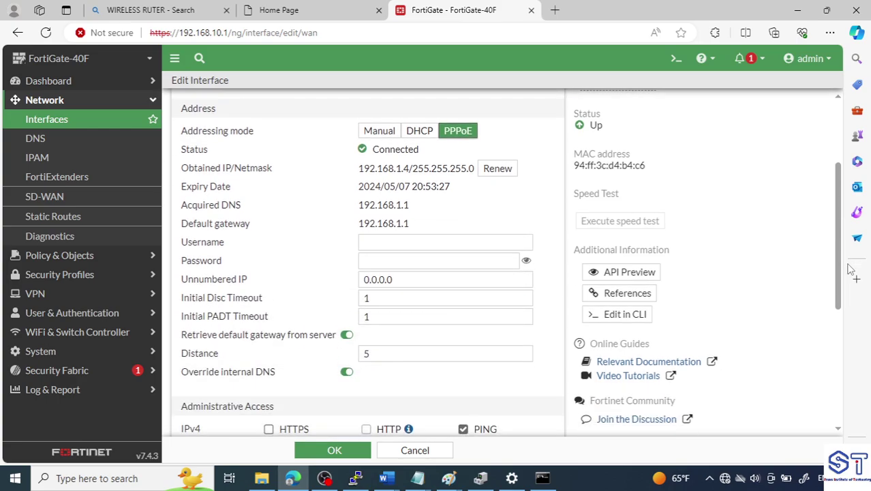
Copy the account username from the Notepad credentials note into the PPPoE username field of the wan interface.
left_click(427, 243)
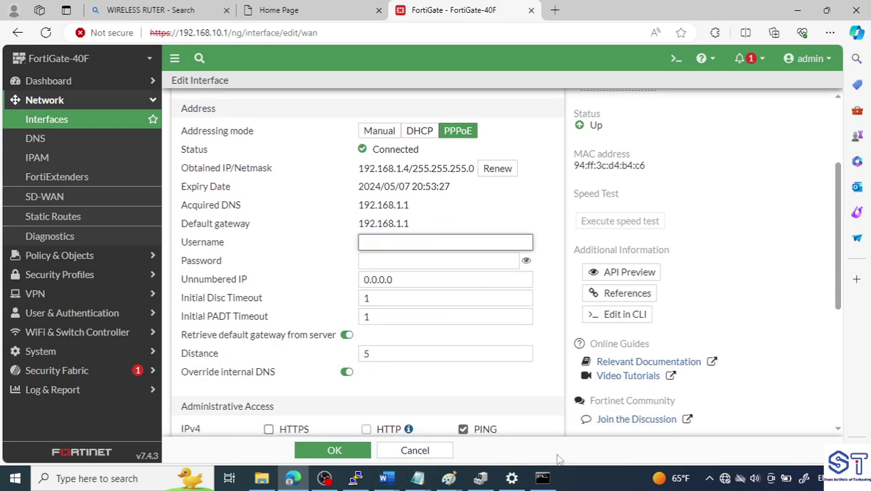
left_click(418, 478)
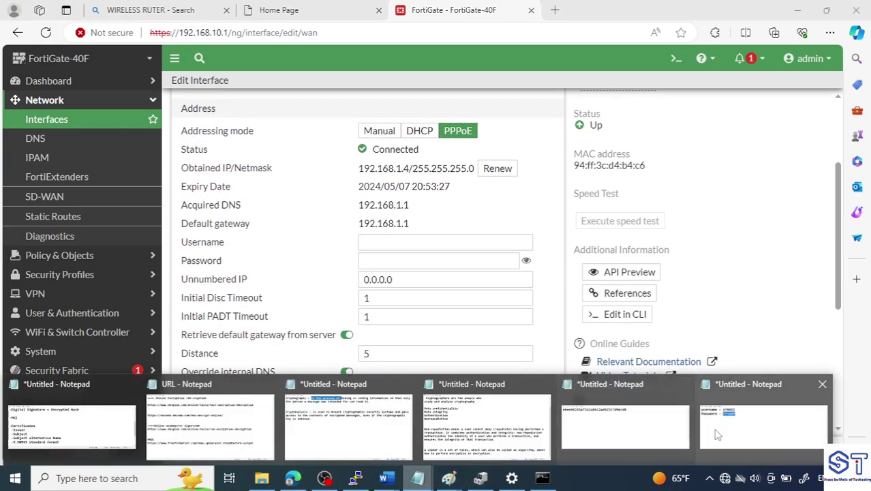
left_click(718, 434)
left_click(289, 319)
left_click_drag(290, 320, 221, 320)
key("ctrl+c")
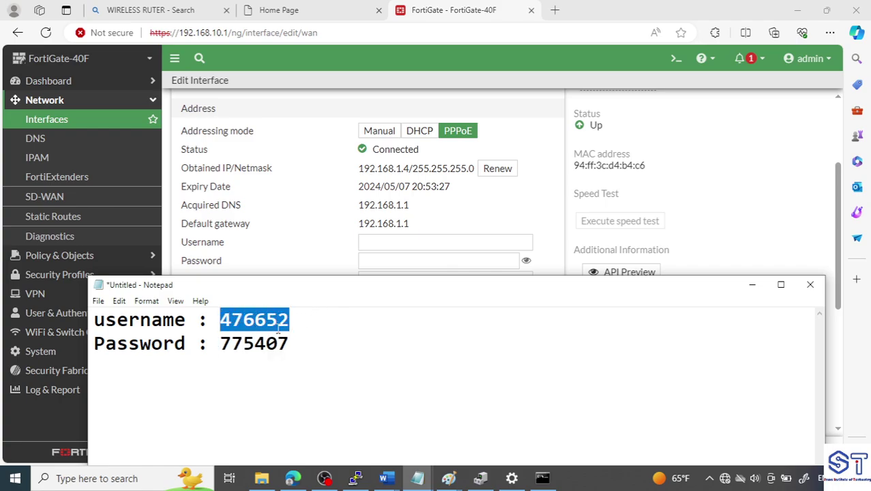
left_click(496, 225)
left_click(474, 244)
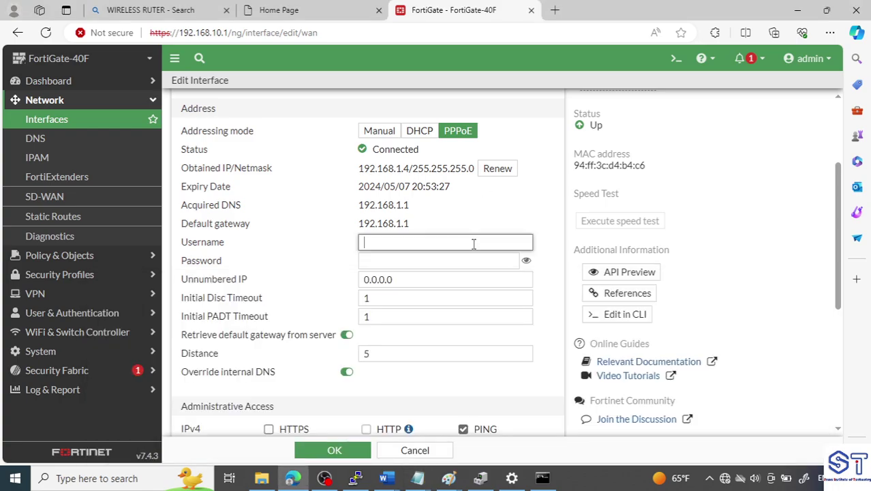
key("ctrl+v")
Enter the PPPoE account password for the wan interface and save the interface settings.
left_click(449, 262)
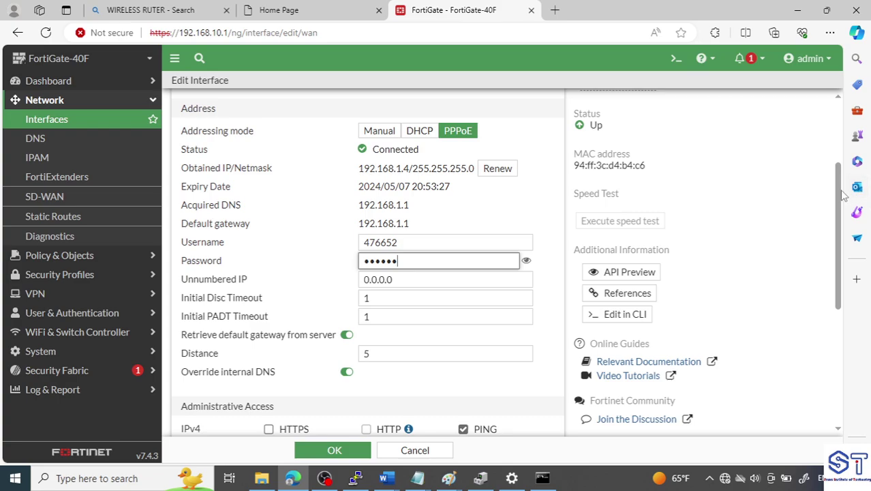
scroll(841, 199, "down", 1)
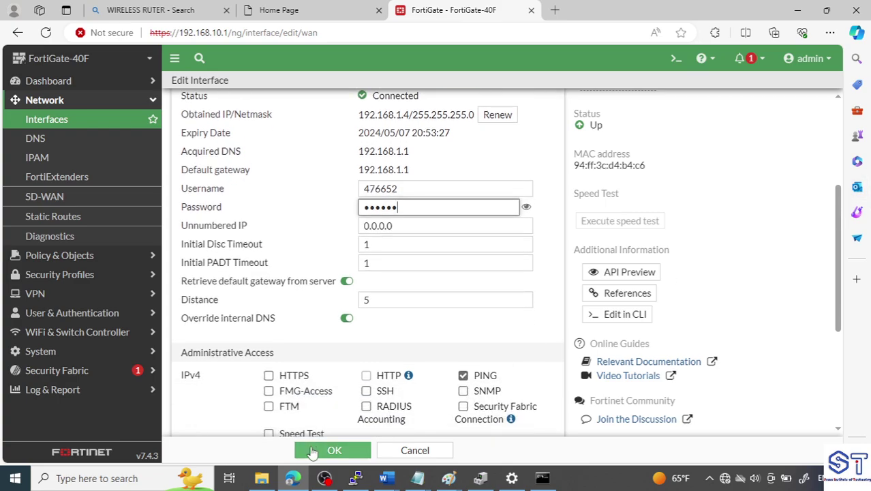
left_click(312, 452)
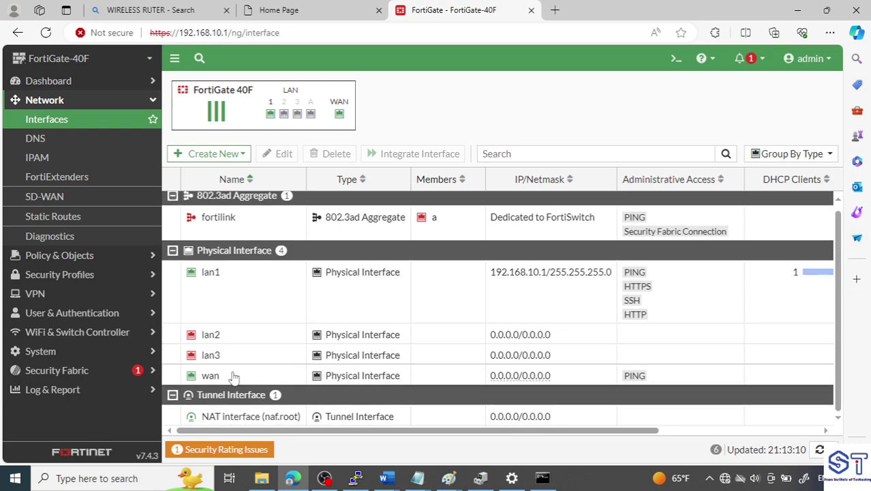
Reload the interface list and check the IP address assigned to the wan interface.
mouse_move(207, 384)
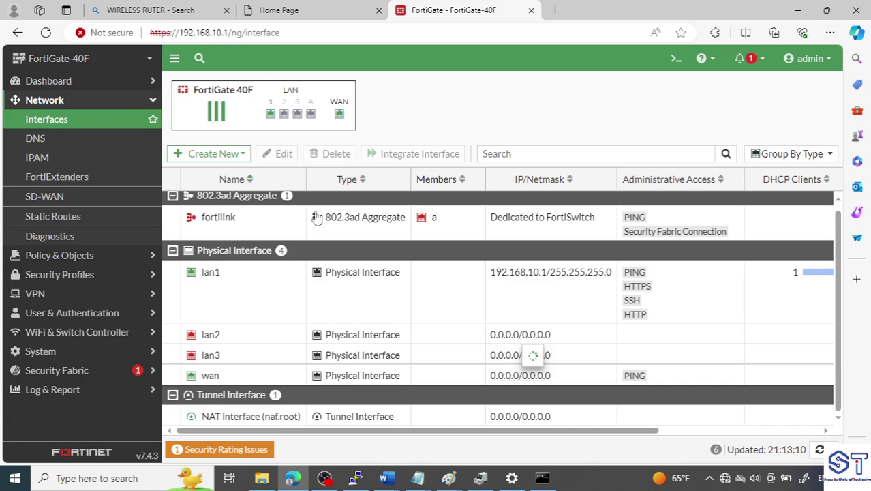
left_click(55, 32)
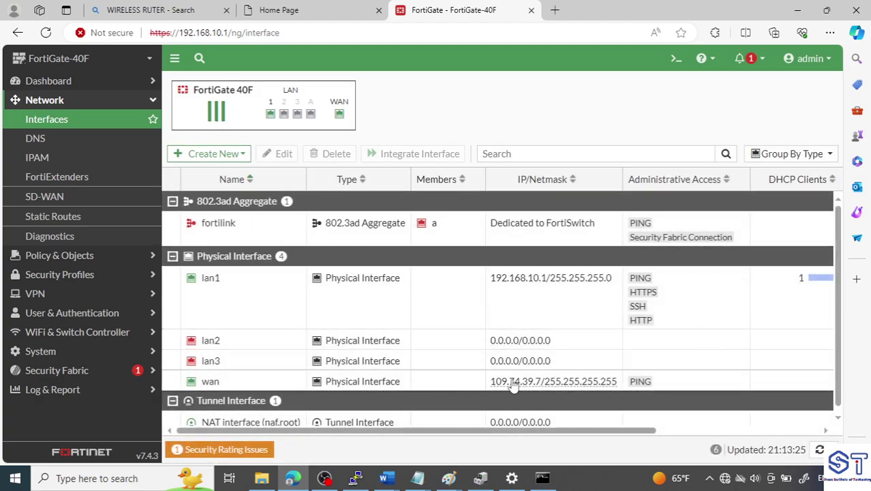
mouse_move(510, 386)
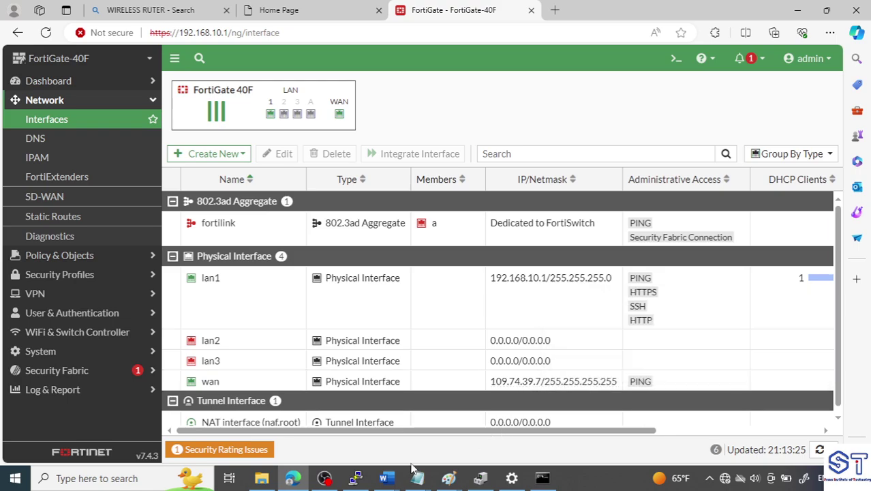
Switch to the network diagram in Paint and undo the recent green annotations around the firewall, router and WAN labels.
mouse_move(445, 480)
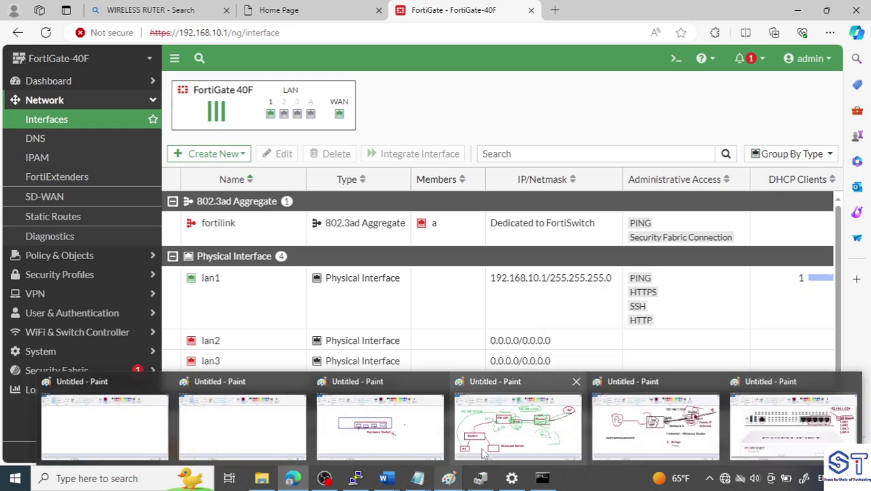
left_click(501, 443)
key("ctrl+z")
key("ctrl+z")
key("ctrl+z")
key("ctrl+z")
key("ctrl+z")
key("ctrl+z")
key("ctrl+z")
key("ctrl+z")
key("ctrl+z")
key("ctrl+z")
key("ctrl+z")
key("ctrl+z")
key("ctrl+z")
key("ctrl+z")
key("ctrl+z")
key("ctrl+z")
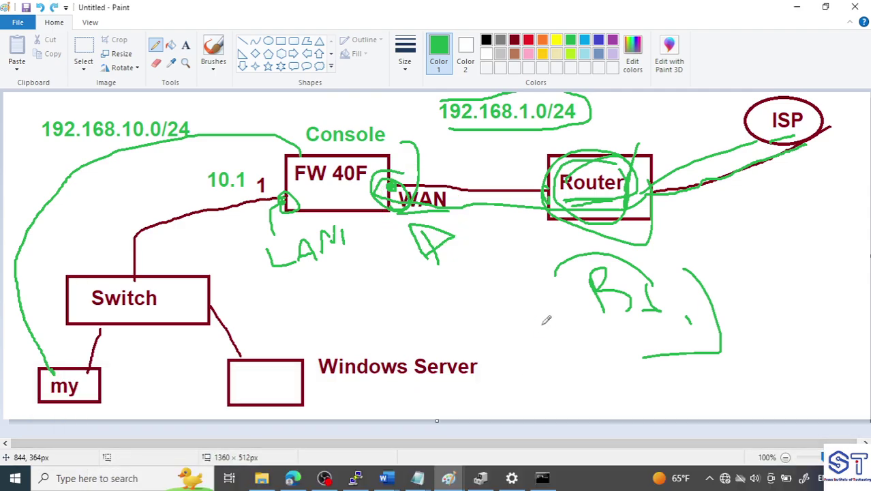
key("ctrl+z")
key("ctrl+z")
key("ctrl+z")
key("ctrl+z")
key("ctrl+z")
key("ctrl+z")
key("ctrl+z")
key("ctrl+z")
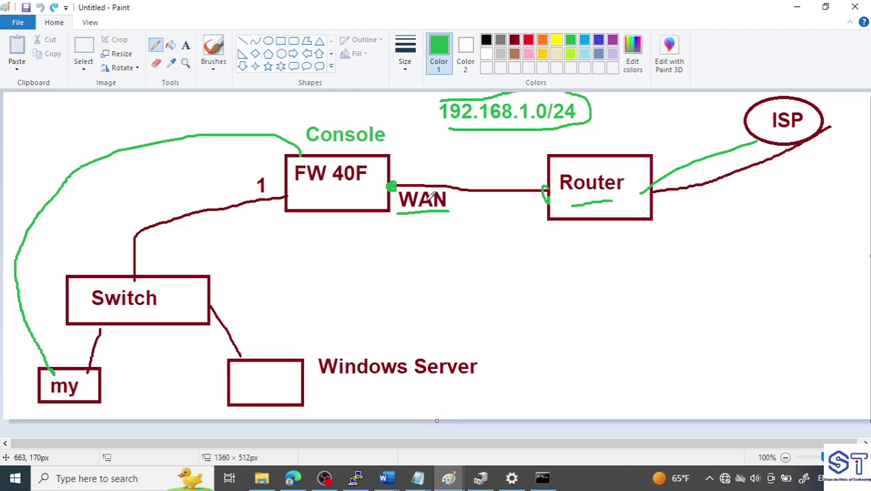
Underline FW 40F and Router in green and trace the link between the ISP and the router.
left_click_drag(311, 193, 351, 190)
left_click_drag(574, 202, 618, 197)
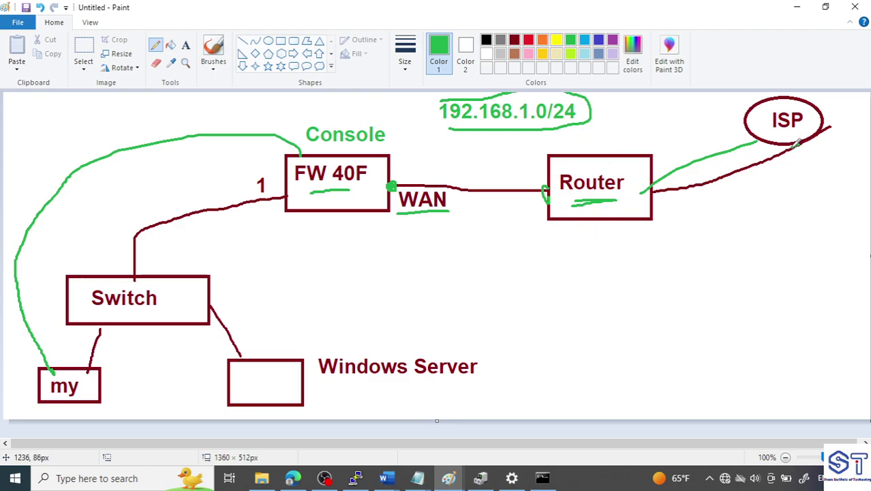
left_click_drag(798, 142, 693, 181)
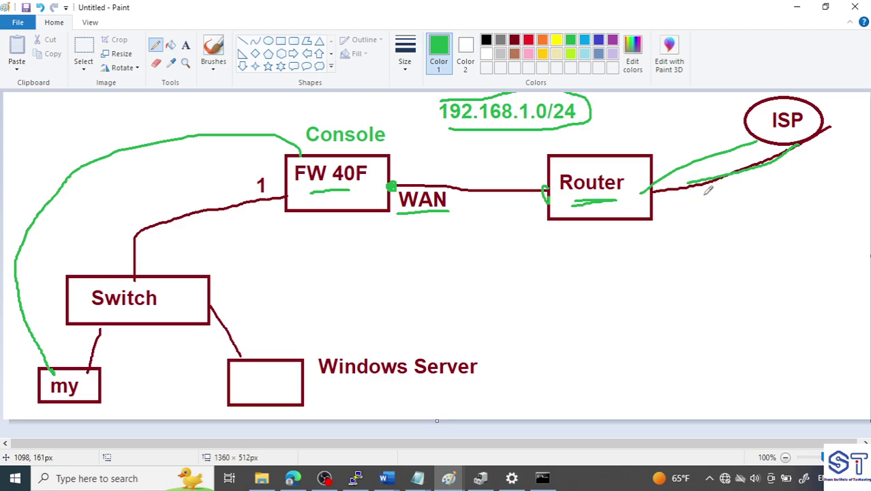
Handwrite RJ11 below the router-to-ISP link, draw a line from the ISP to the firewall's WAN port, and undo all but the R.
mouse_move(699, 215)
left_mouse_down()
mouse_move(697, 225)
mouse_move(700, 199)
mouse_move(695, 214)
mouse_move(719, 225)
mouse_move(727, 204)
mouse_move(740, 208)
left_mouse_up()
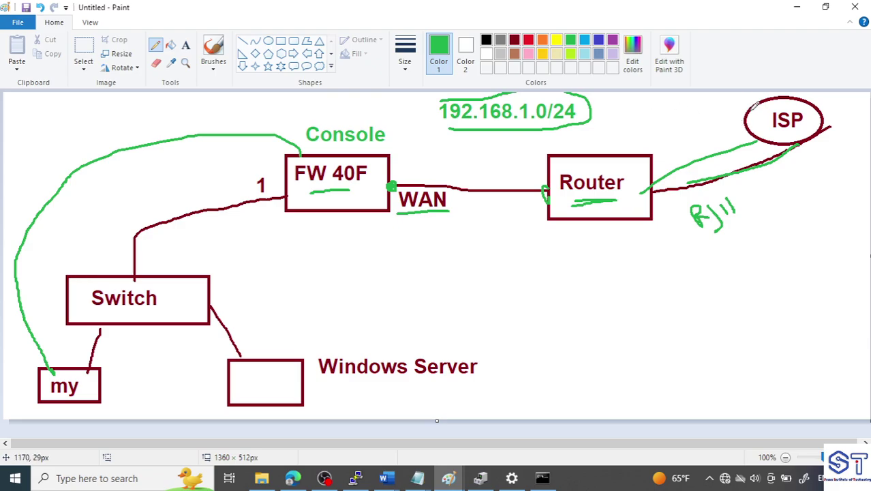
left_click_drag(750, 111, 404, 171)
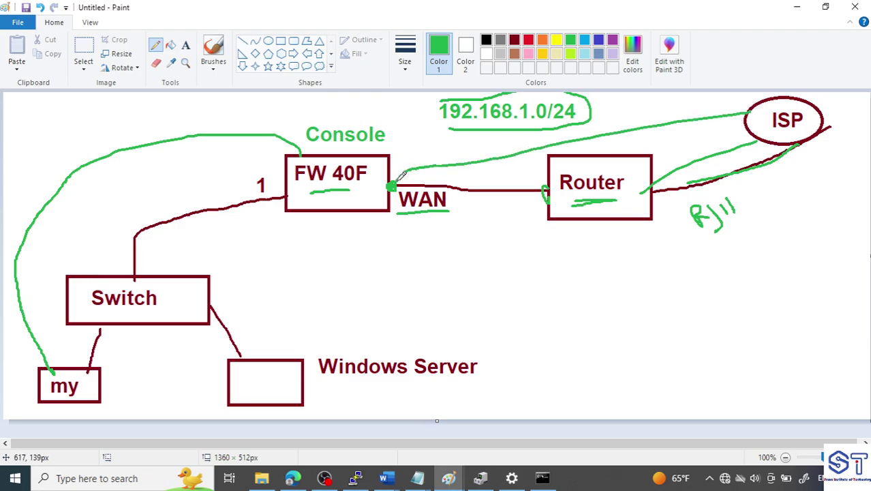
key("ctrl+z")
key("ctrl+z")
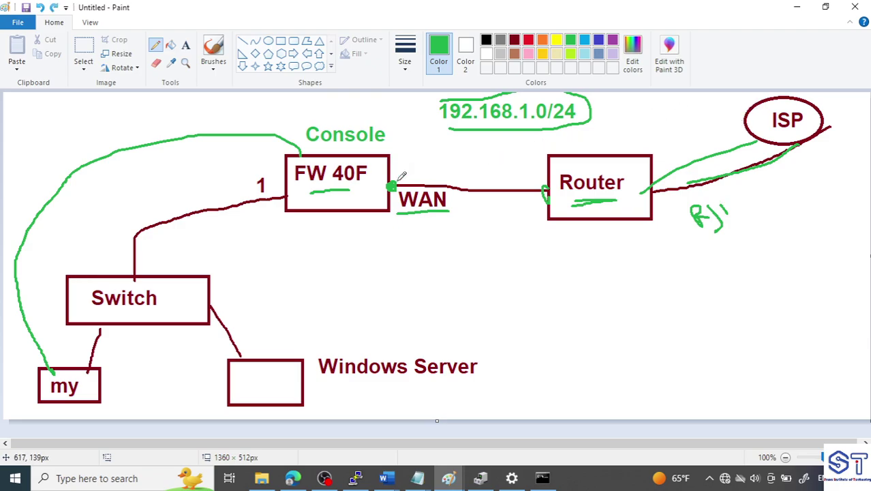
key("ctrl+z")
key("ctrl+z")
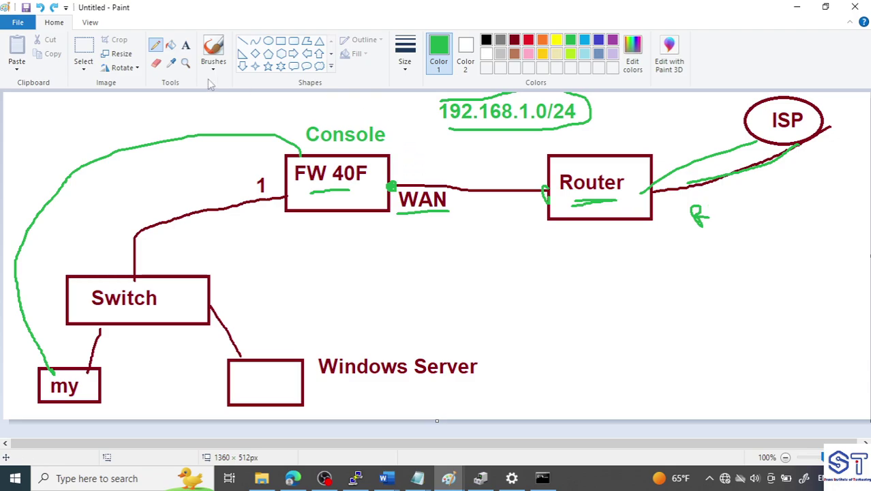
Circle the firewall's WAN port and the port 1 label, and handwrite 10.2 above the green console line.
mouse_move(386, 191)
left_mouse_down()
mouse_move(380, 179)
mouse_move(401, 172)
mouse_move(398, 200)
mouse_move(382, 189)
left_mouse_up()
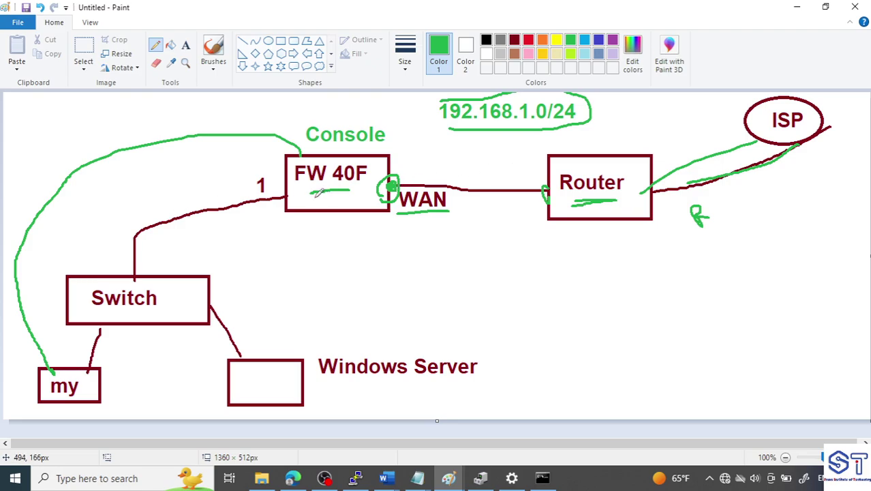
mouse_move(254, 168)
left_mouse_down()
mouse_move(242, 190)
mouse_move(276, 204)
mouse_move(280, 177)
left_mouse_up()
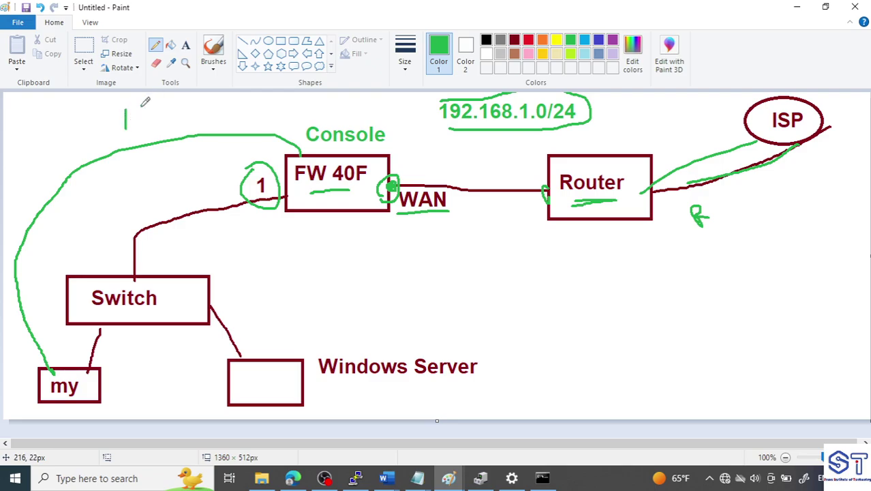
mouse_move(141, 106)
left_mouse_down()
mouse_move(148, 113)
mouse_move(147, 103)
mouse_move(187, 110)
mouse_move(195, 118)
left_mouse_up()
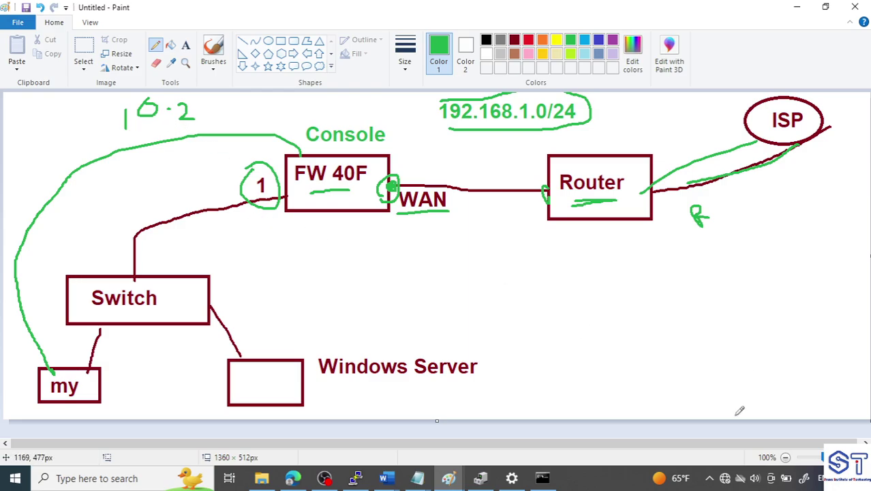
Check the available Wi-Fi networks, and mark the router in the diagram with a green loop and a cross below its label.
left_click(725, 478)
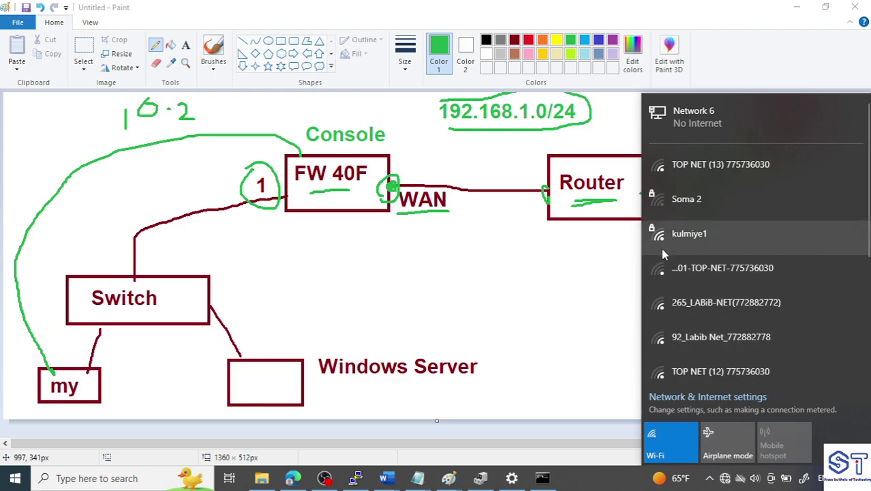
left_click(604, 182)
mouse_move(579, 203)
left_mouse_down()
mouse_move(644, 172)
mouse_move(611, 156)
mouse_move(570, 179)
left_mouse_up()
left_click_drag(617, 193, 598, 246)
left_click_drag(591, 200, 635, 244)
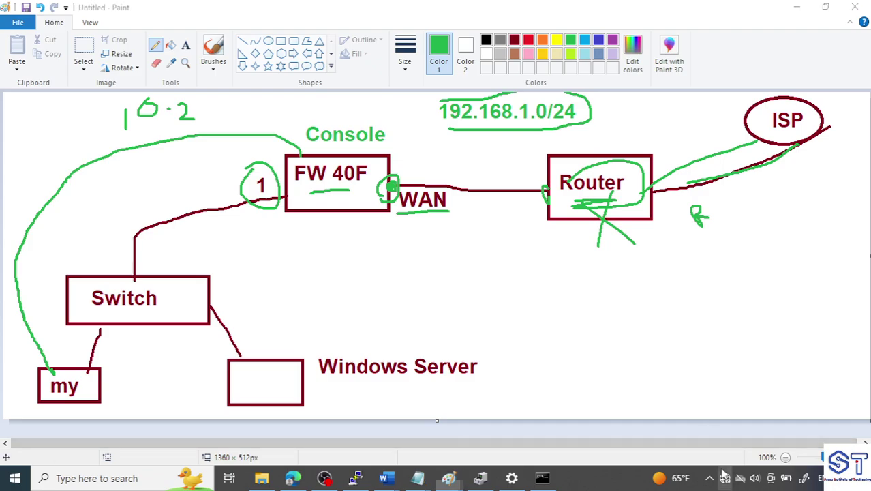
Check the Wi-Fi networks again, and in the Paint diagram circle the my computer and trace its link to the switch in green.
left_click(724, 478)
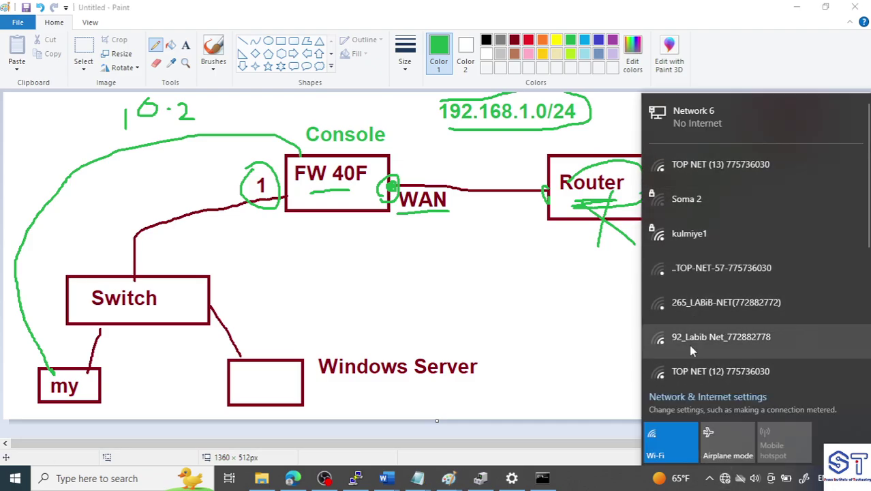
left_click(684, 442)
left_click(615, 399)
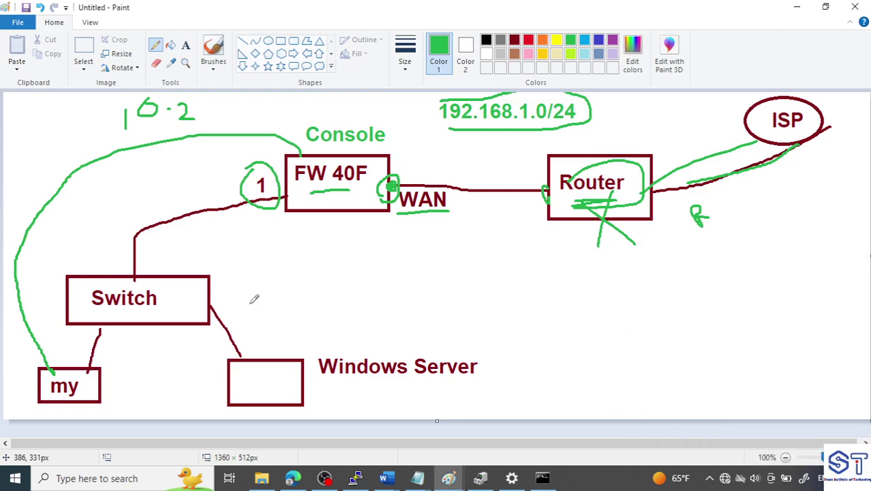
mouse_move(79, 379)
left_mouse_down()
mouse_move(60, 365)
mouse_move(51, 402)
mouse_move(91, 386)
mouse_move(93, 333)
mouse_move(90, 371)
left_mouse_up()
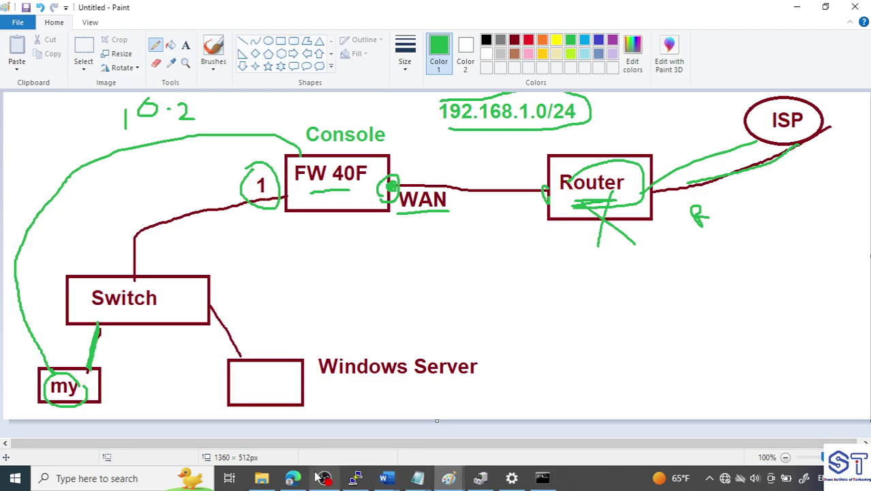
Switch to the FortiGate interface list in Edge and examine the details of the lan1 and wan interfaces.
left_click(293, 478)
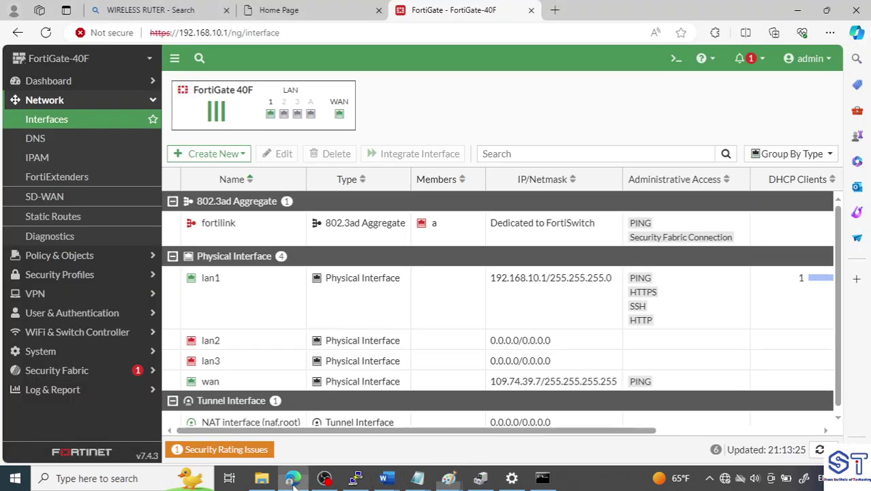
left_click(222, 285)
left_click(238, 384)
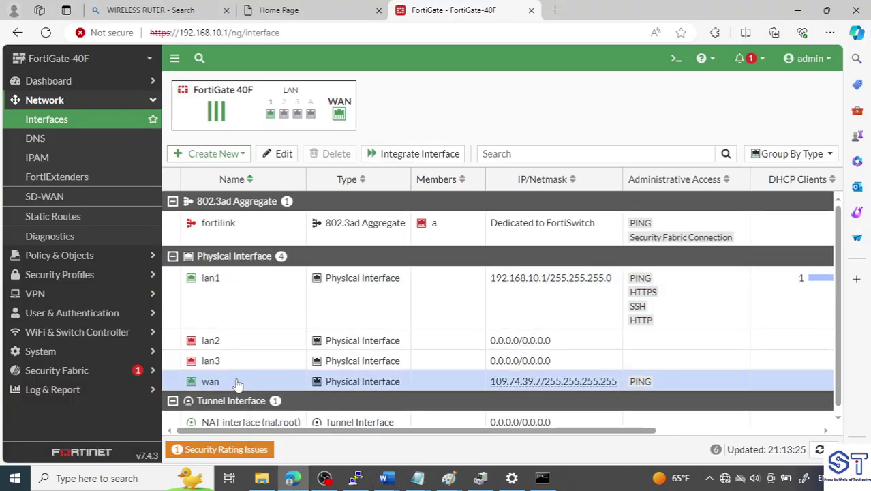
double_click(208, 284)
left_click(208, 284)
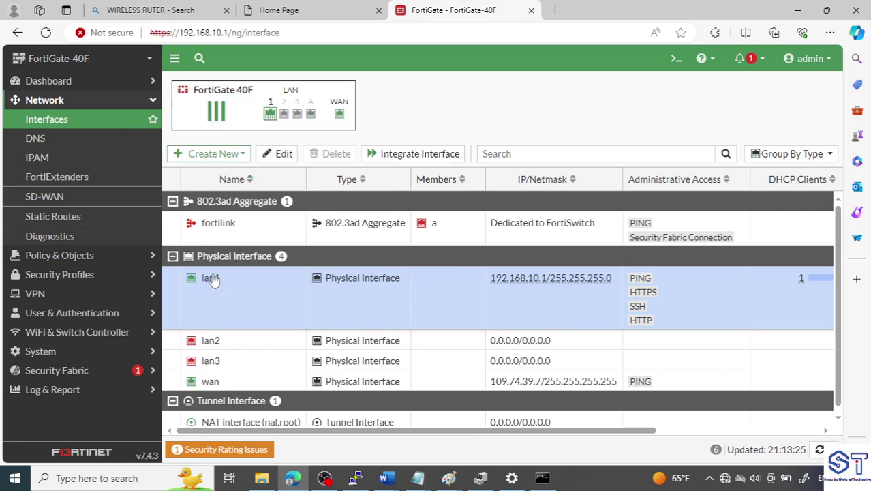
mouse_move(208, 279)
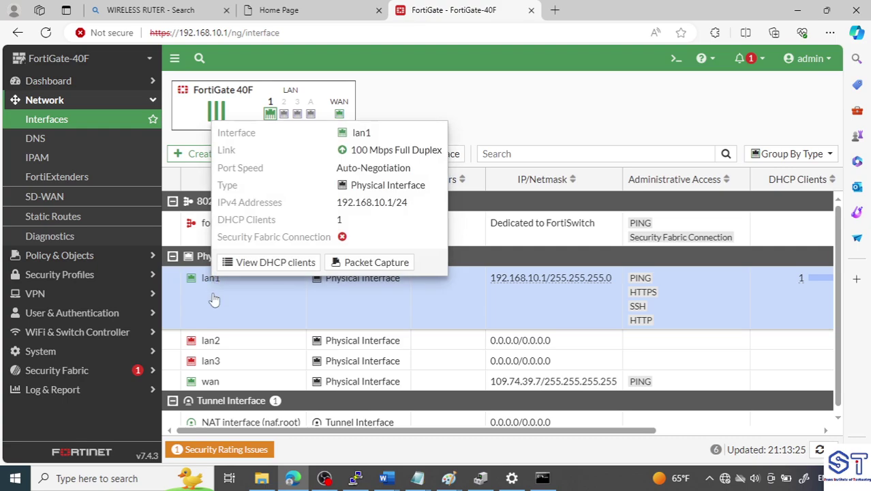
left_click(217, 382)
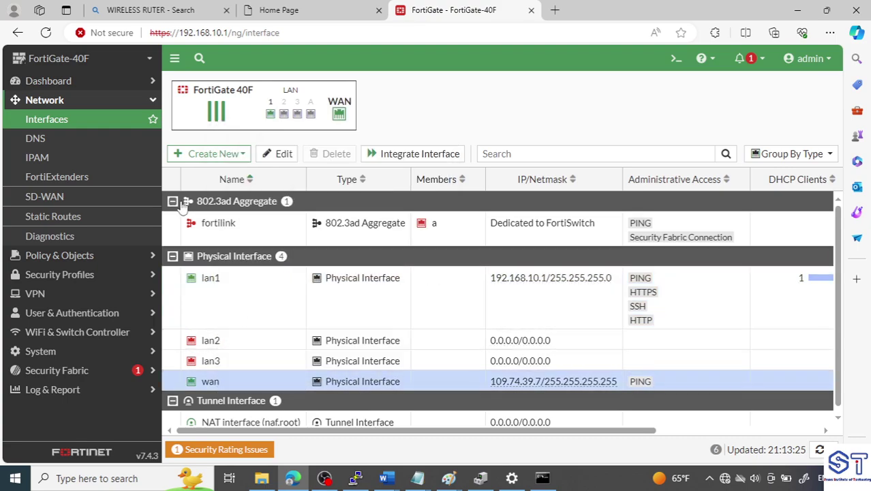
Expand the policy and object settings, and test internet access by loading google.com in a new browser tab.
left_click(95, 257)
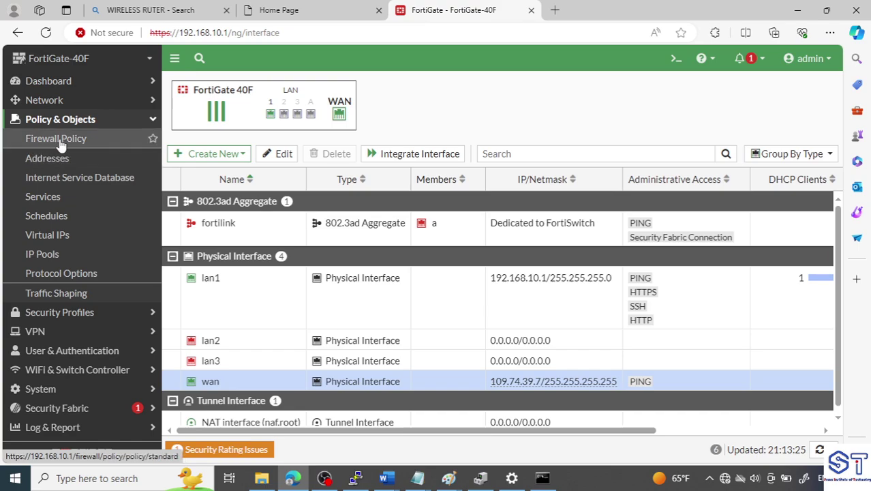
left_click(553, 10)
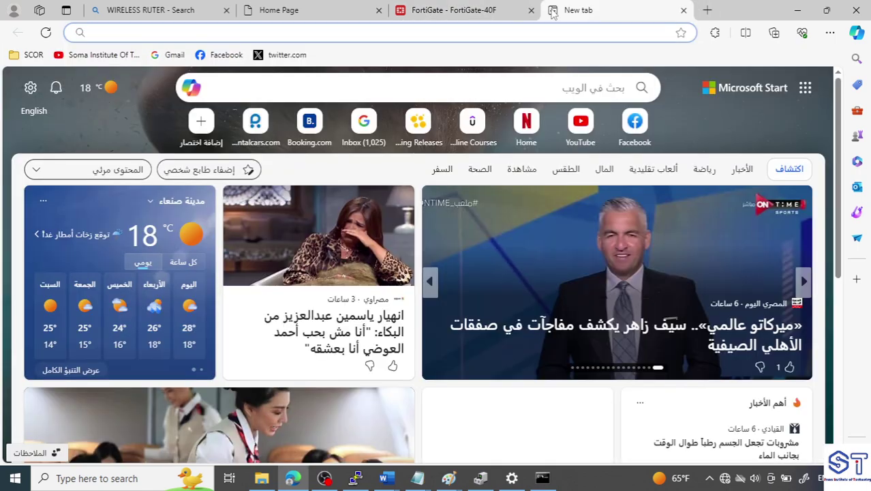
type("googl")
key("Return")
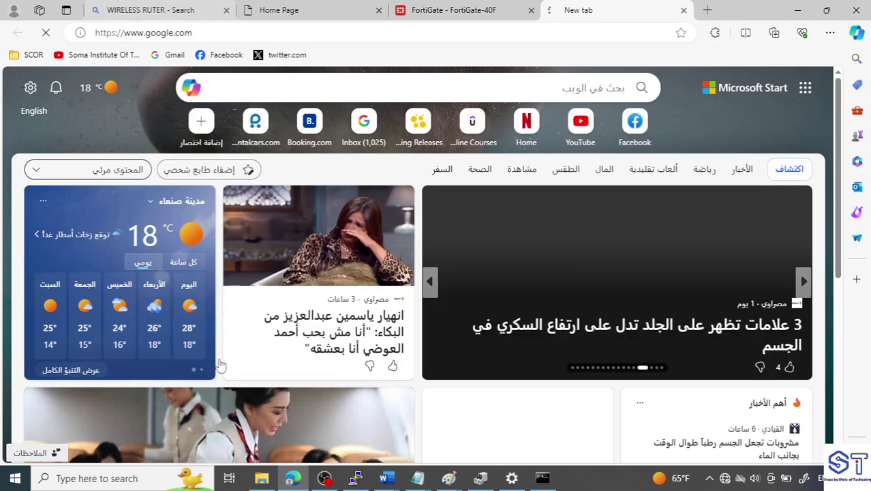
Switch to the Command Prompt, move its window down, and clear the earlier ping output.
left_click(542, 479)
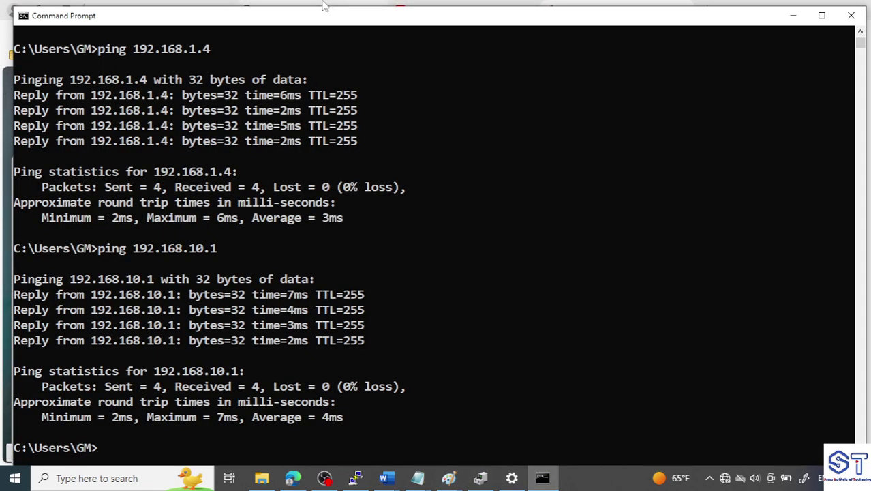
left_click_drag(321, 10, 320, 65)
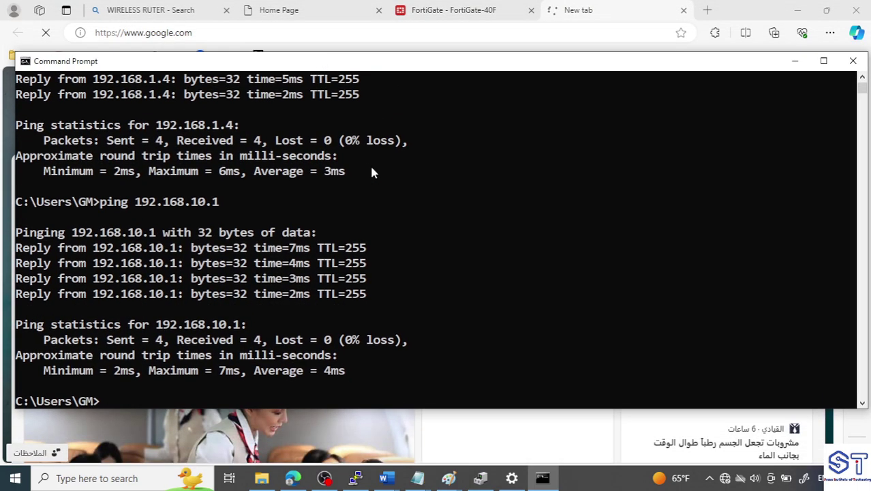
key("Return")
key("Return")
type("cls")
key("Return")
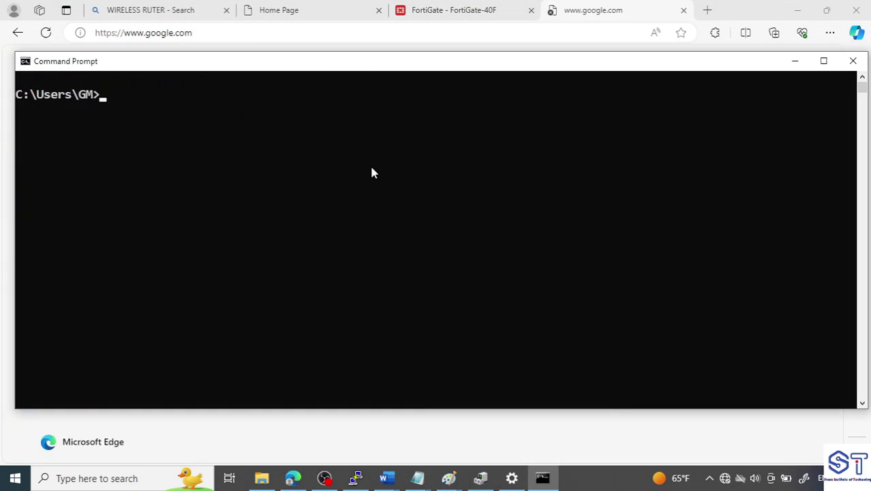
key("Return")
key("Return")
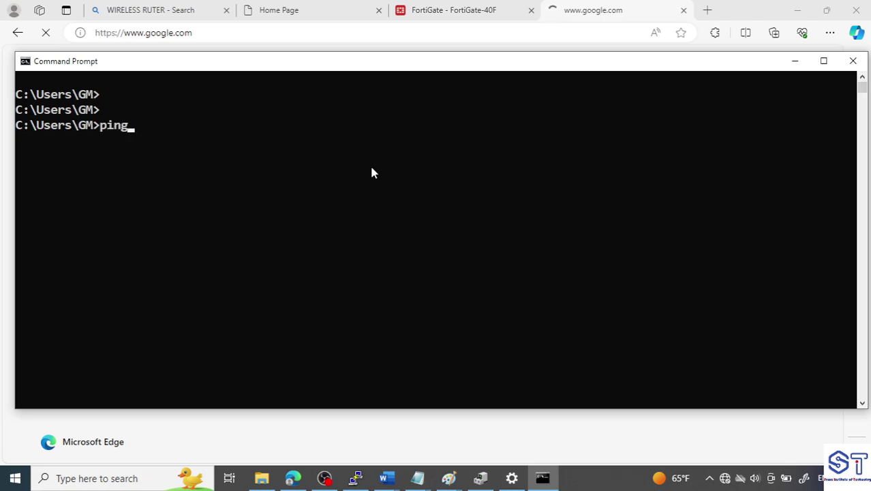
Ping google.com with the -t option, repeat the ping without it, and minimize the Command Prompt.
type("ping google")
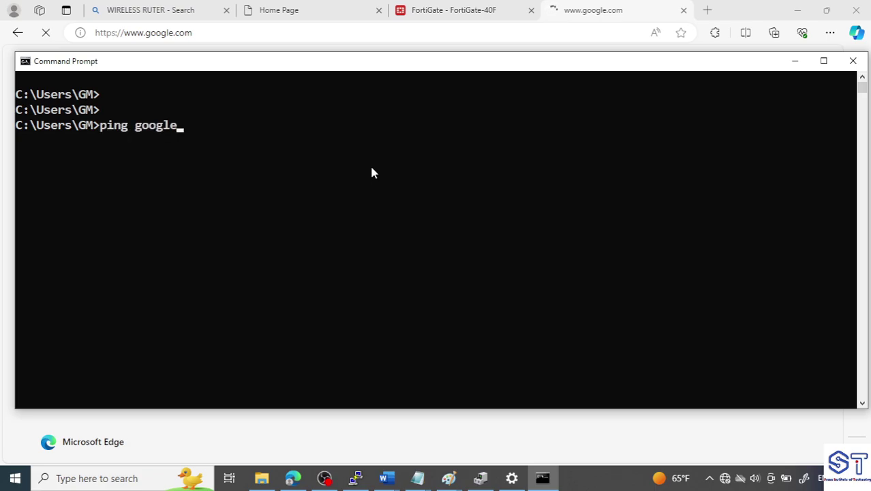
type(".com  -t")
key("Return")
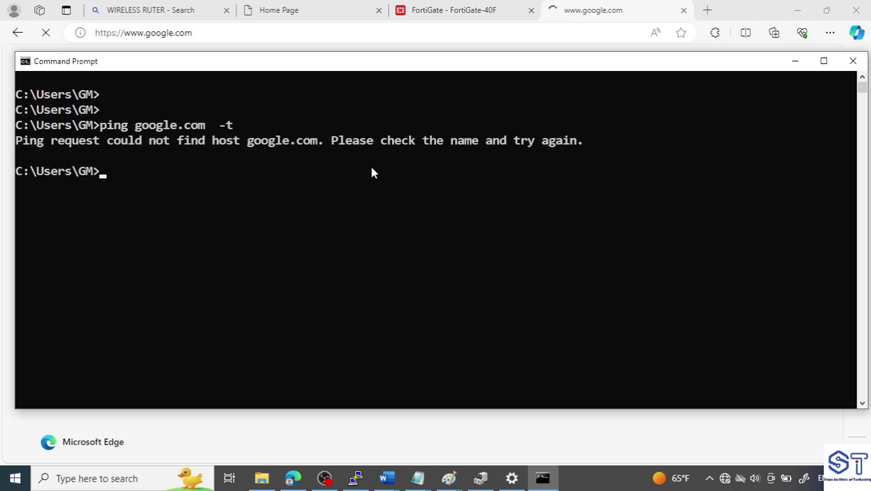
key("Up")
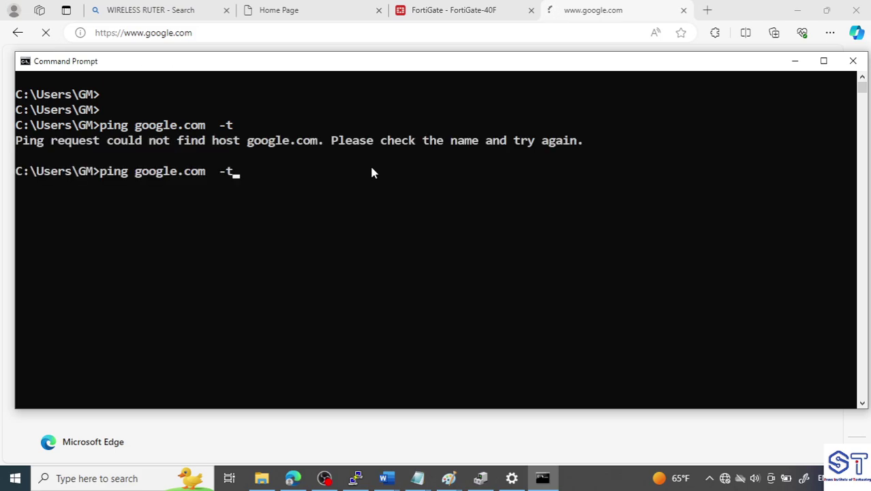
key("BackSpace")
key("BackSpace")
key("Return")
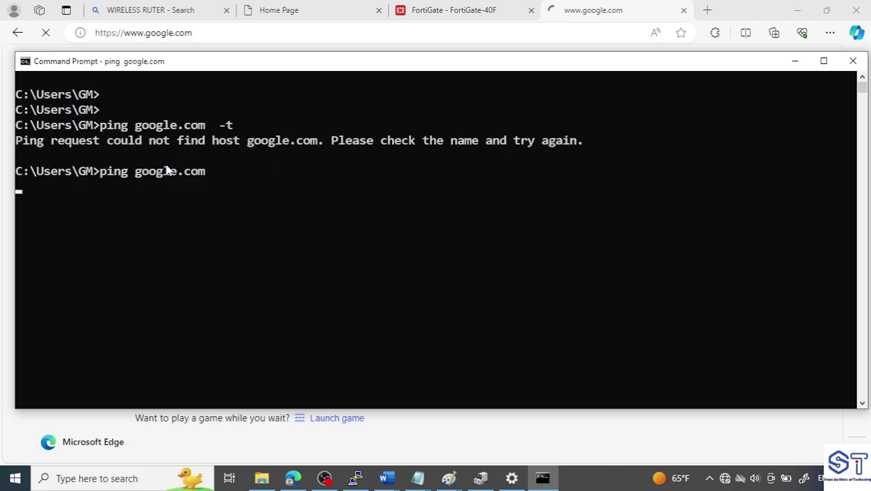
left_click_drag(136, 175, 204, 186)
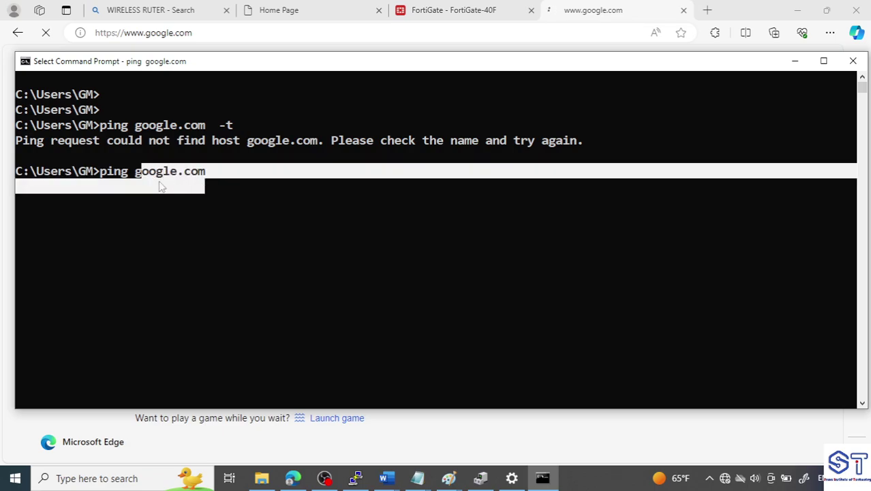
left_click(131, 185)
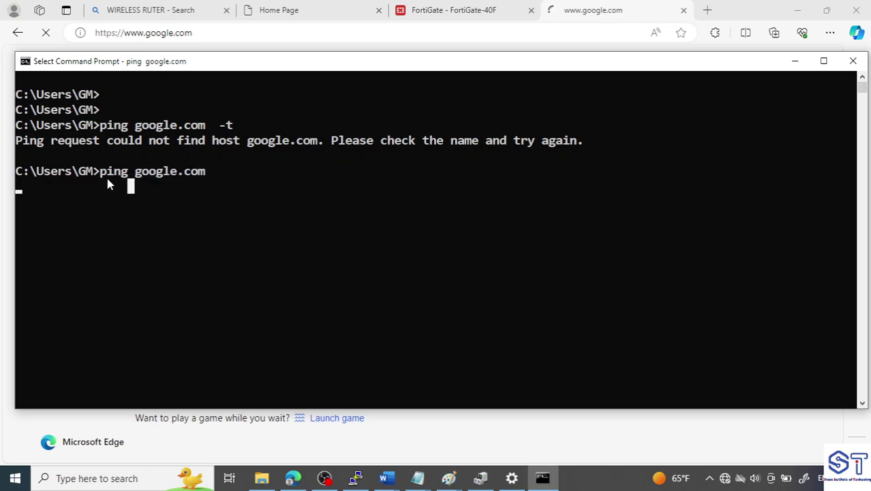
left_click(794, 62)
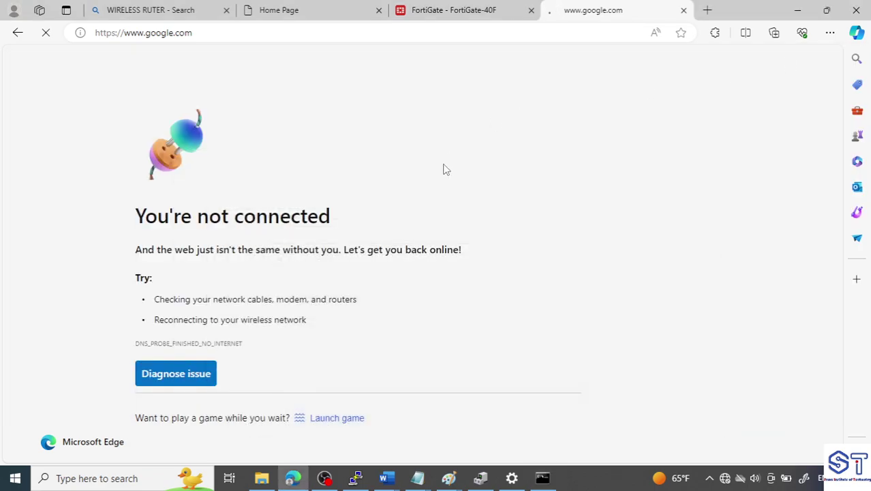
Return to the FortiGate page and open the firewall policy list, keeping the classic layout.
left_click(453, 10)
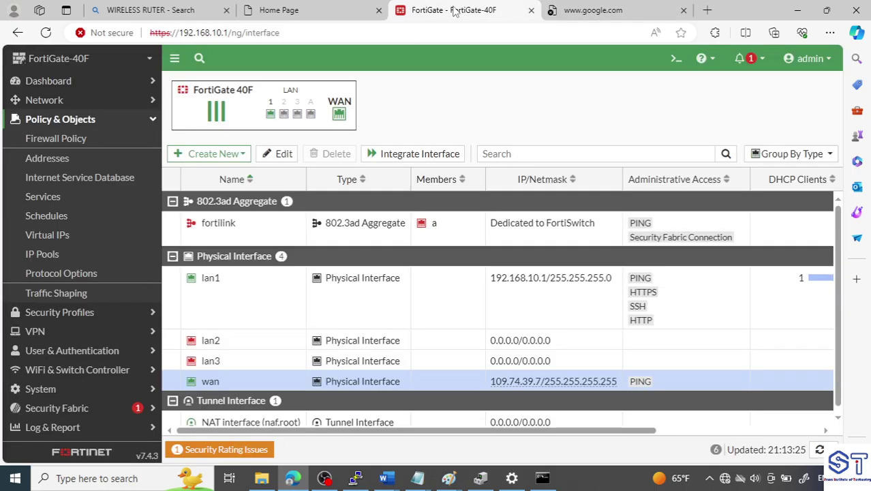
left_click(76, 141)
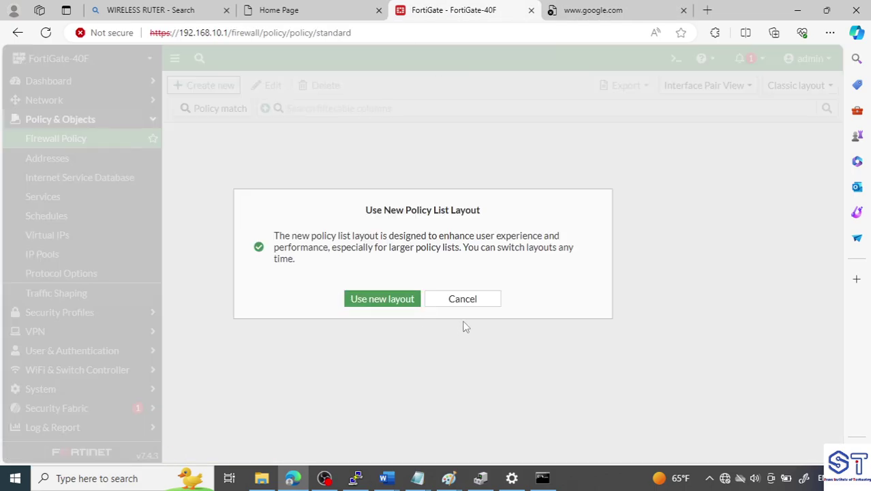
left_click(461, 299)
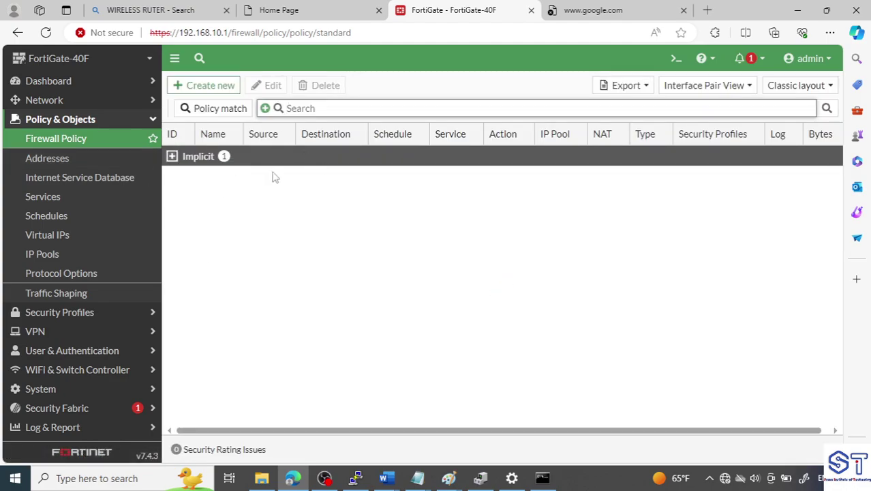
Create a firewall policy named Internet with lan1 as incoming interface and wan as outgoing interface.
left_click(221, 97)
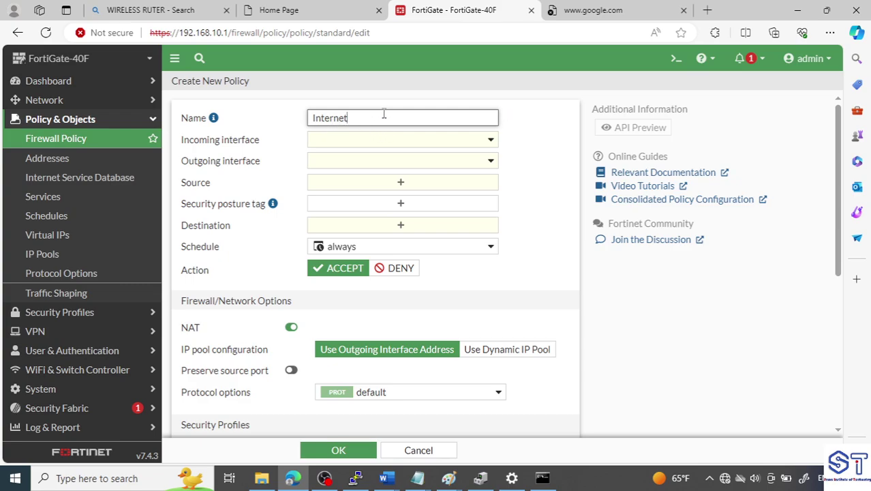
left_click(327, 143)
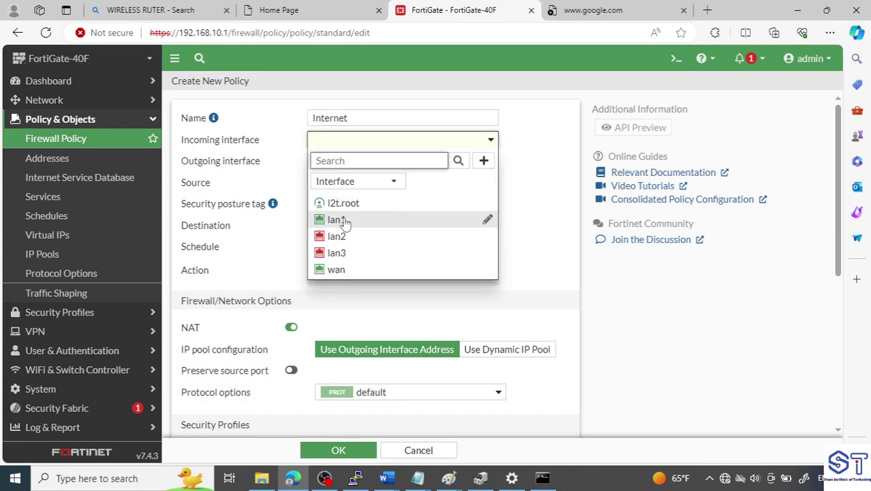
left_click(346, 227)
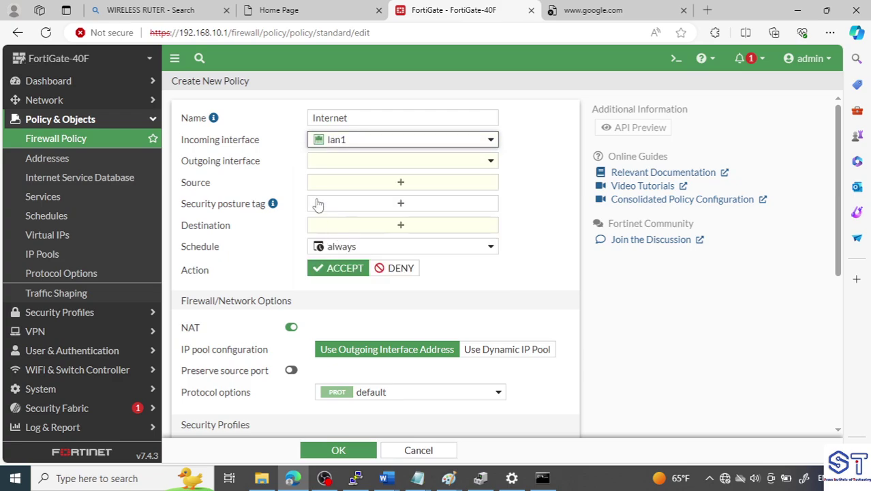
left_click(328, 163)
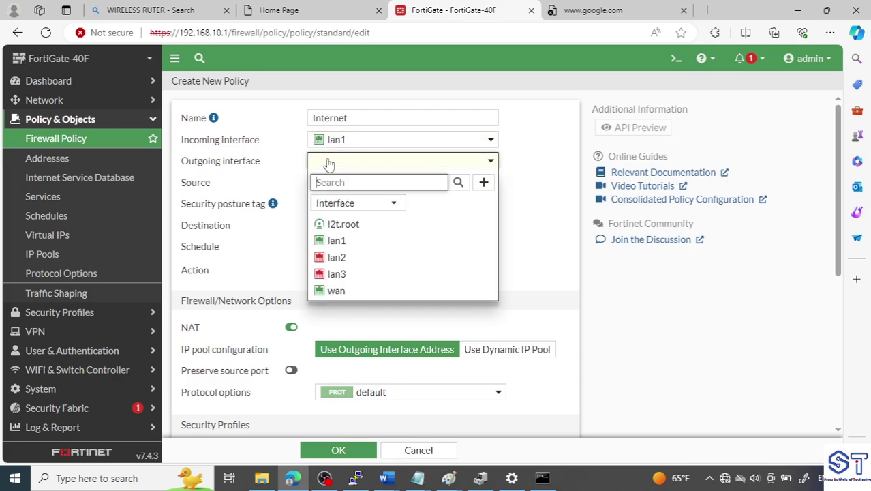
left_click(339, 291)
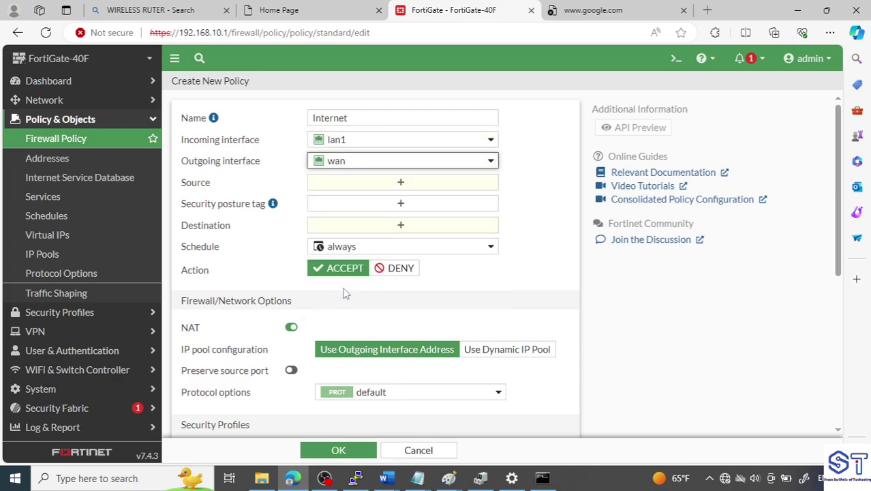
Set both the source and the destination of the Internet policy to the address all.
left_click(394, 191)
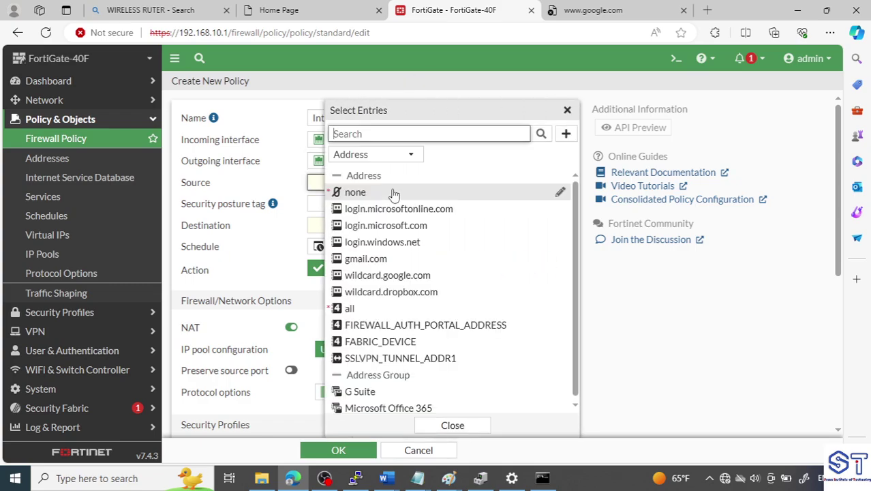
left_click(373, 317)
mouse_move(273, 194)
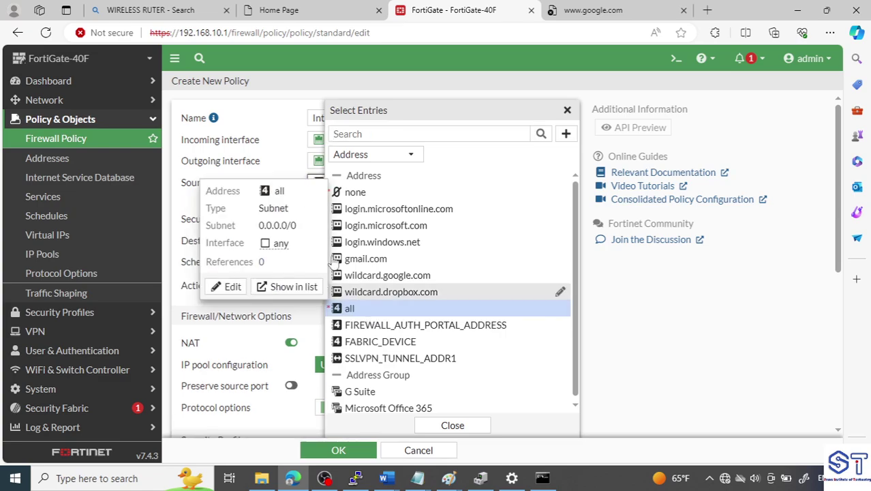
left_click(271, 167)
left_click(288, 282)
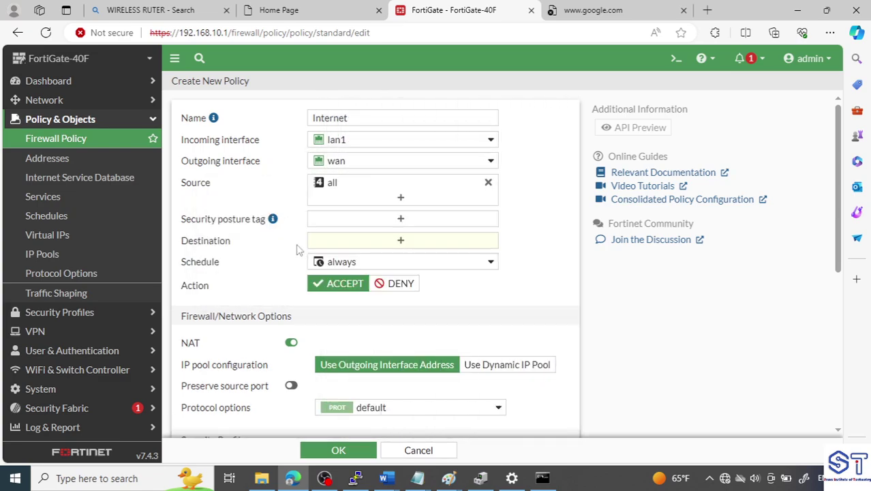
left_click(337, 246)
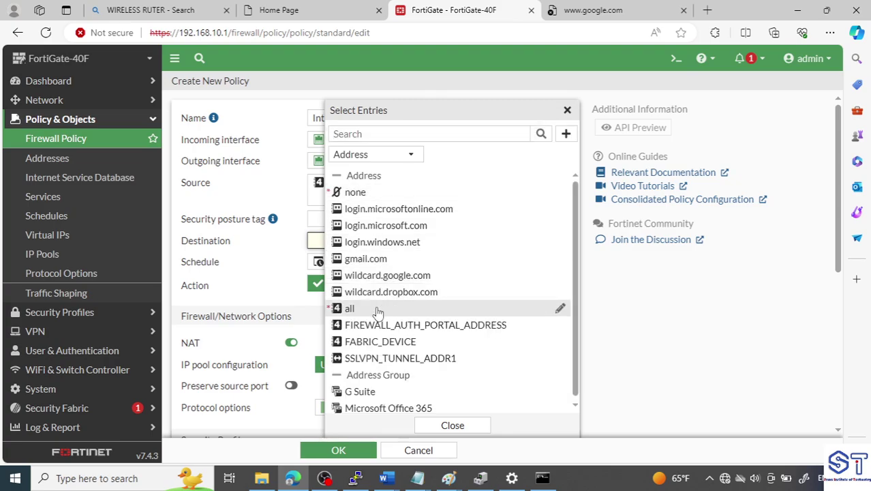
left_click(379, 311)
left_click(303, 339)
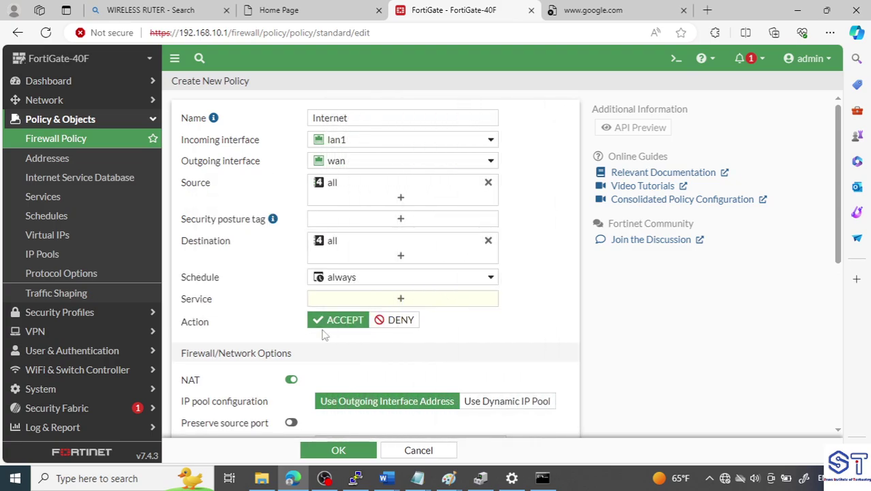
Set the Internet policy's service to ALL, review the NAT, security profile and logging options, and save the policy.
left_click(321, 300)
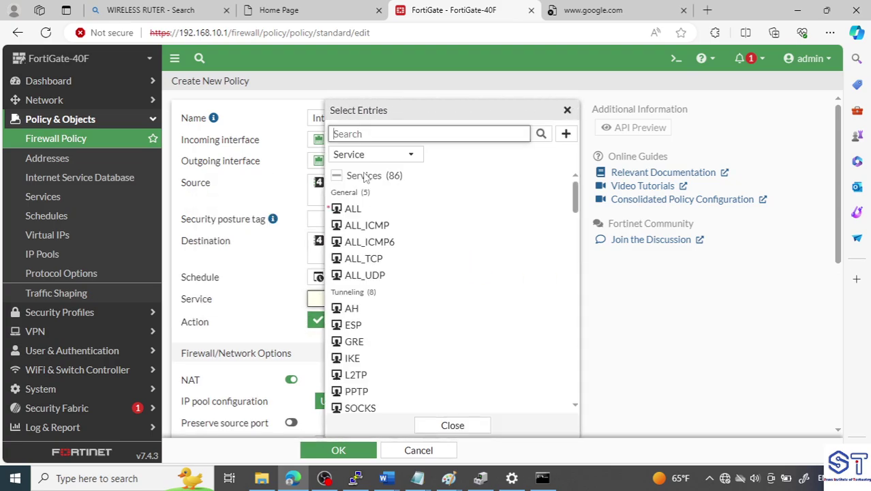
left_click(353, 211)
left_click(276, 291)
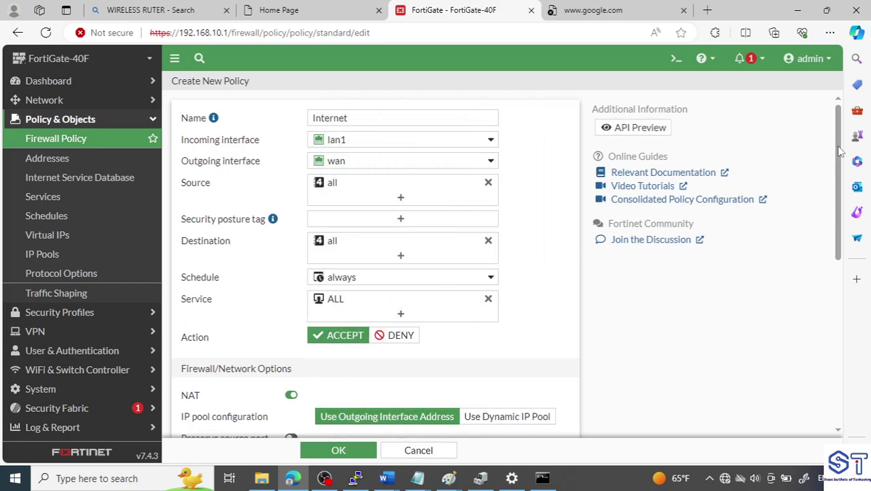
scroll(842, 151, "down", 3)
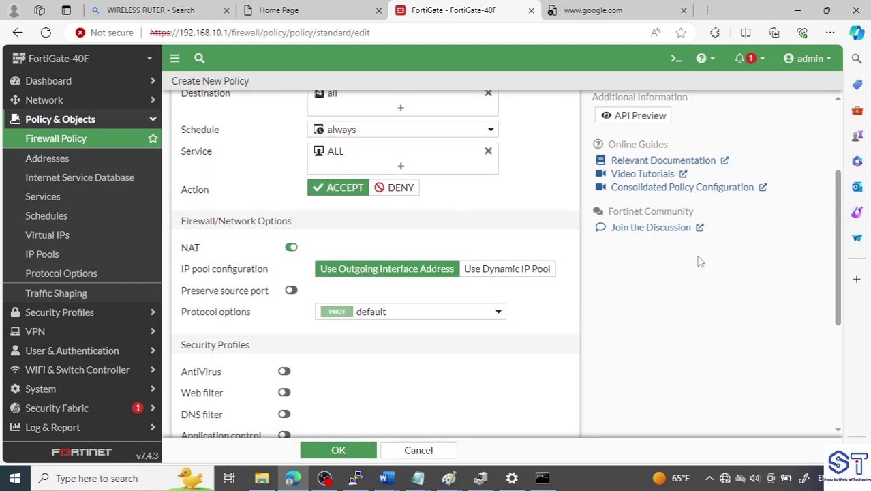
scroll(845, 223, "down", 4)
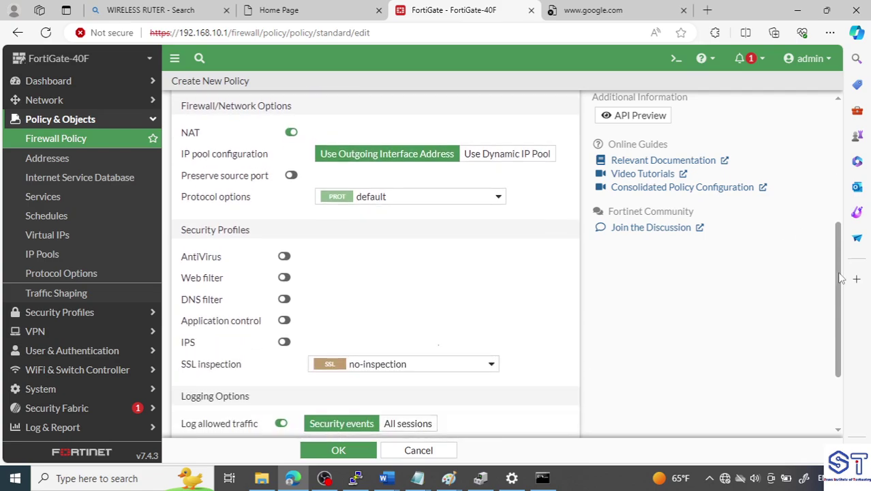
left_click(360, 449)
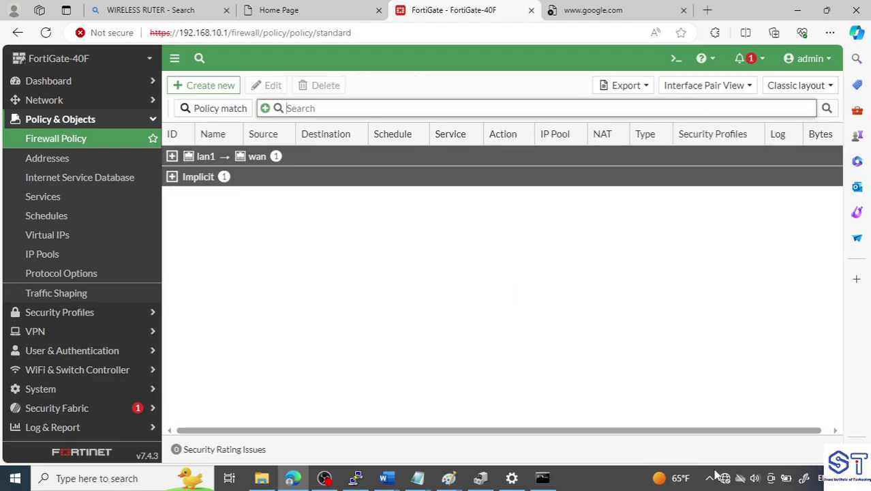
Switch to the Command Prompt and repeat the ping to google.com to test internet access through the firewall.
mouse_move(721, 480)
left_click(542, 478)
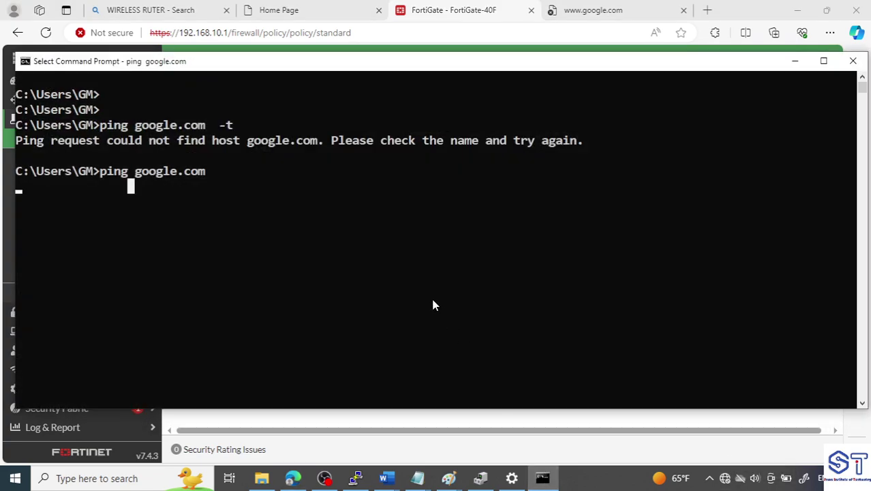
key("Escape")
key("Up")
key("Return")
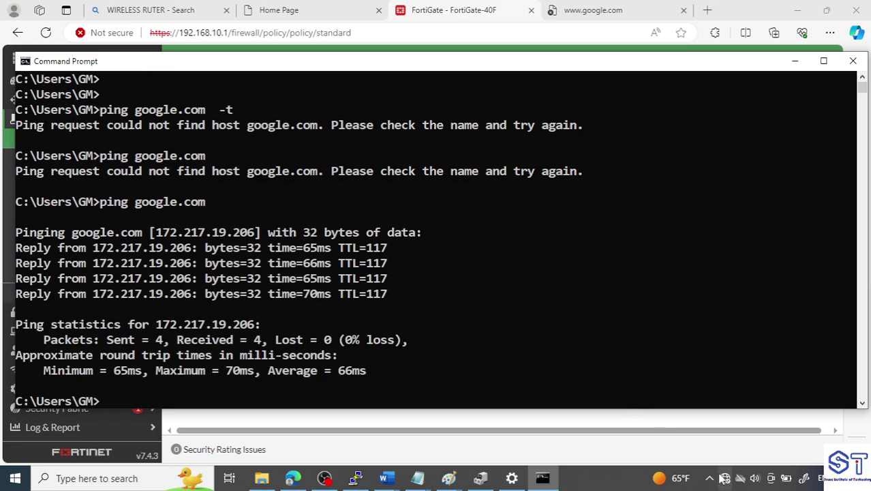
left_click(598, 8)
left_click(567, 32)
key("Return")
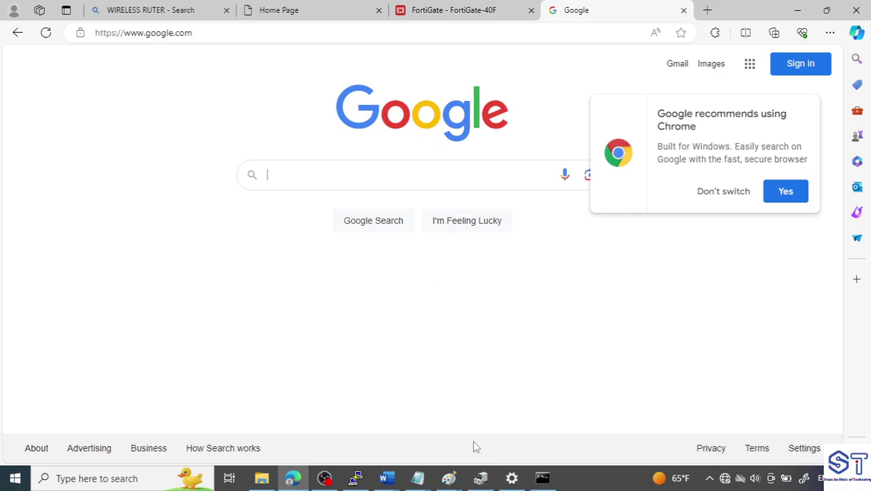
Switch to the Paint network diagram, circle the my computer box in green and draw a green line beneath the FW 40F box.
mouse_move(450, 477)
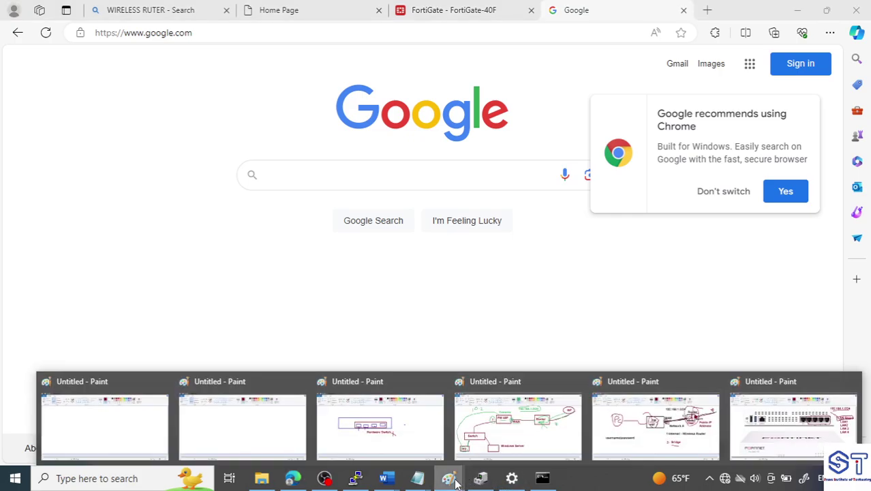
left_click(542, 433)
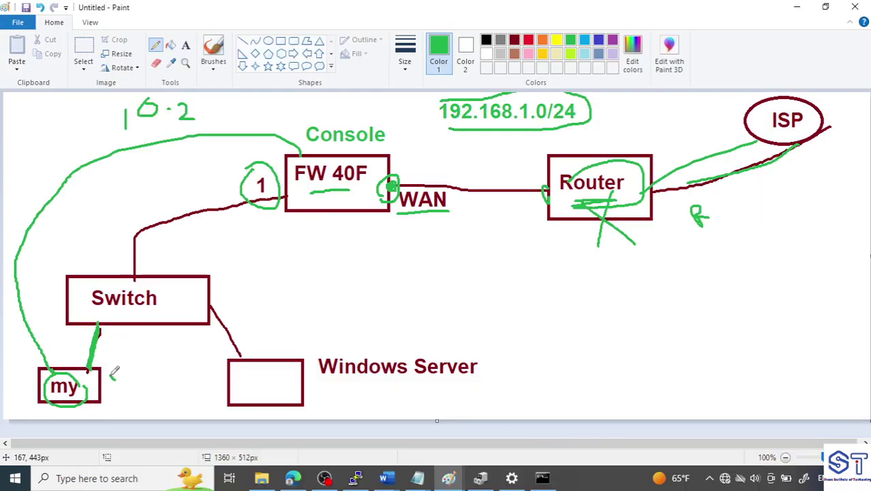
mouse_move(114, 372)
left_mouse_down()
mouse_move(55, 348)
mouse_move(24, 402)
mouse_move(129, 372)
mouse_move(101, 346)
left_mouse_up()
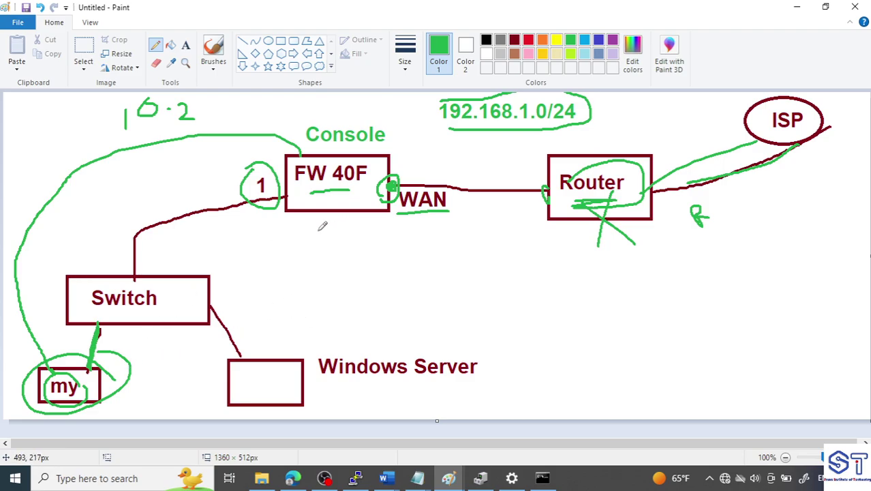
left_click_drag(263, 238, 411, 240)
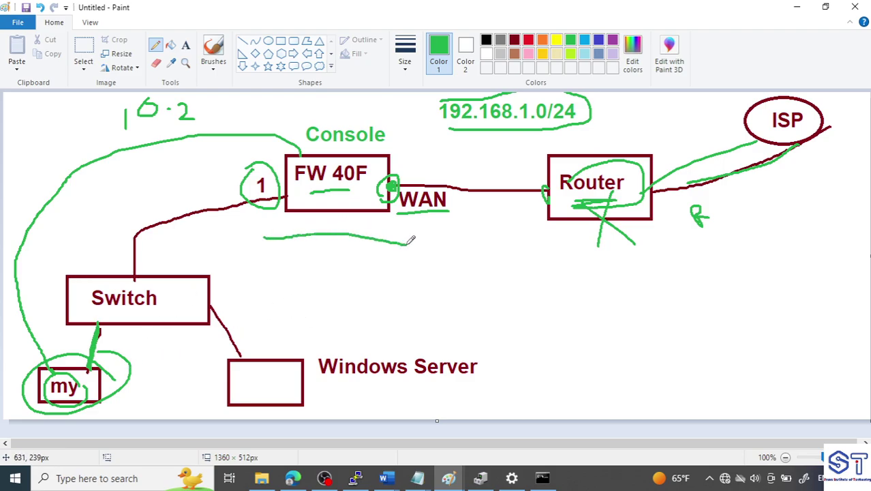